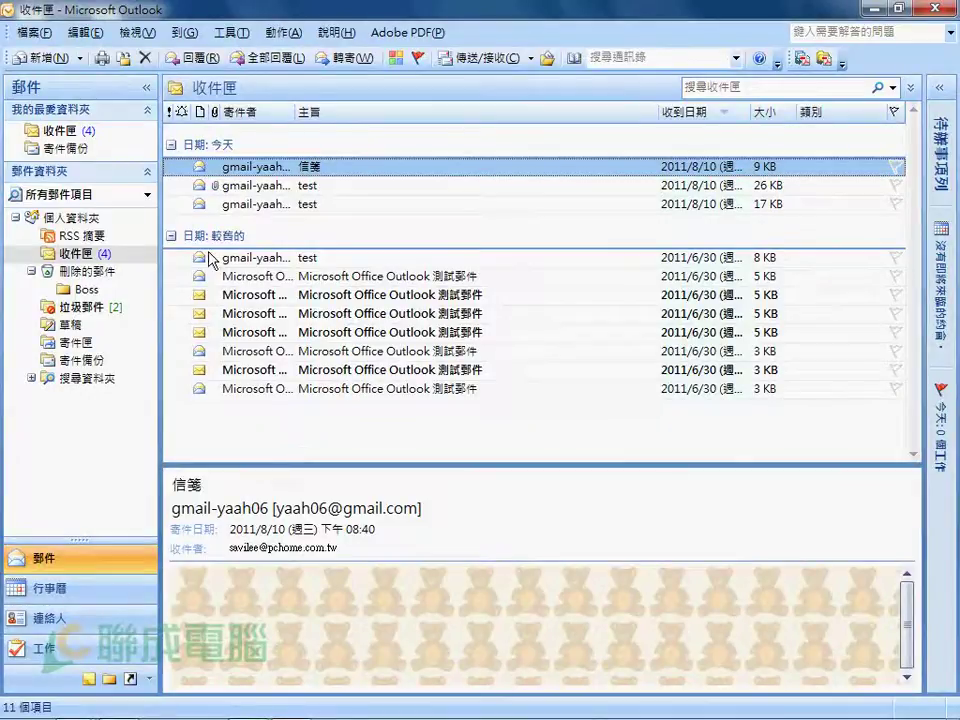
Open the Inbox Organize pane from Tools > Organize and switch to its Using Colors tab
{"action": "left_click", "coordinate": [231, 32]}
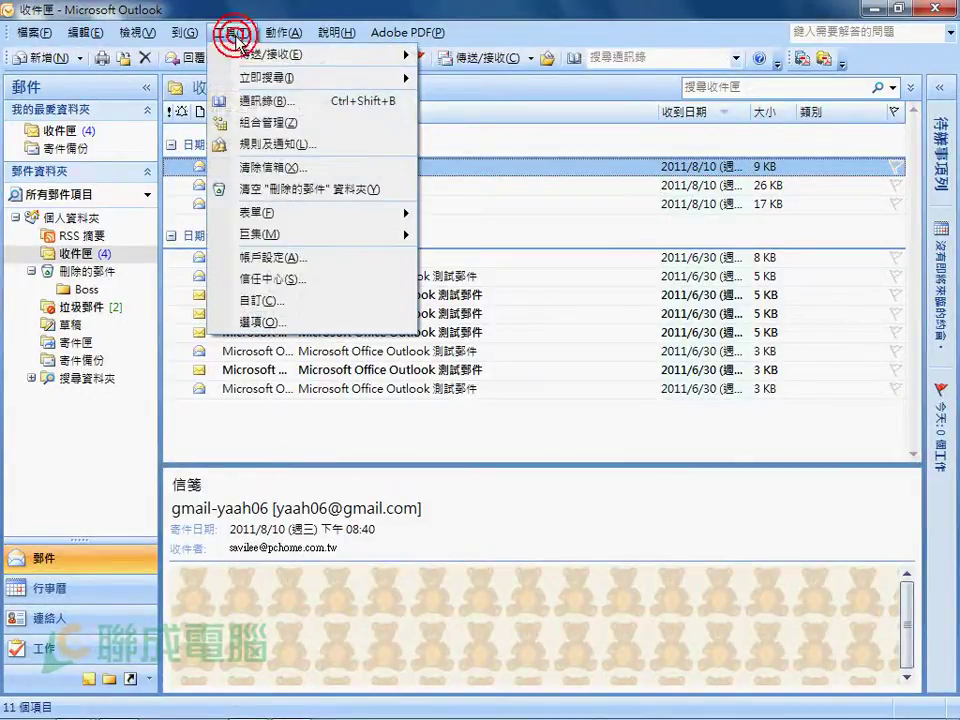
{"action": "left_click", "coordinate": [250, 131]}
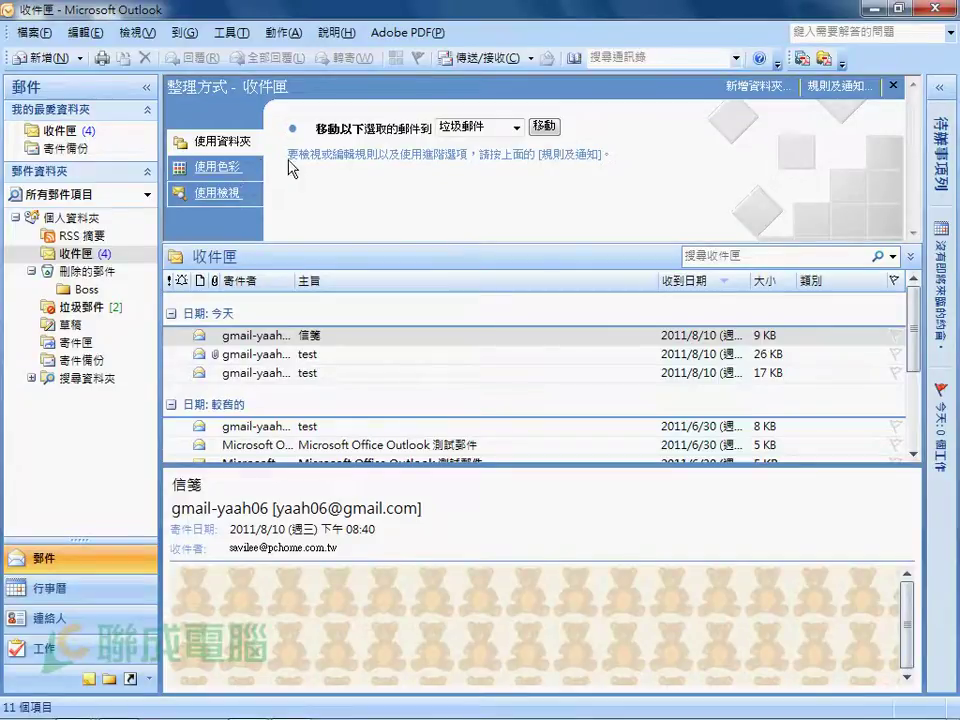
{"action": "left_click", "coordinate": [233, 170]}
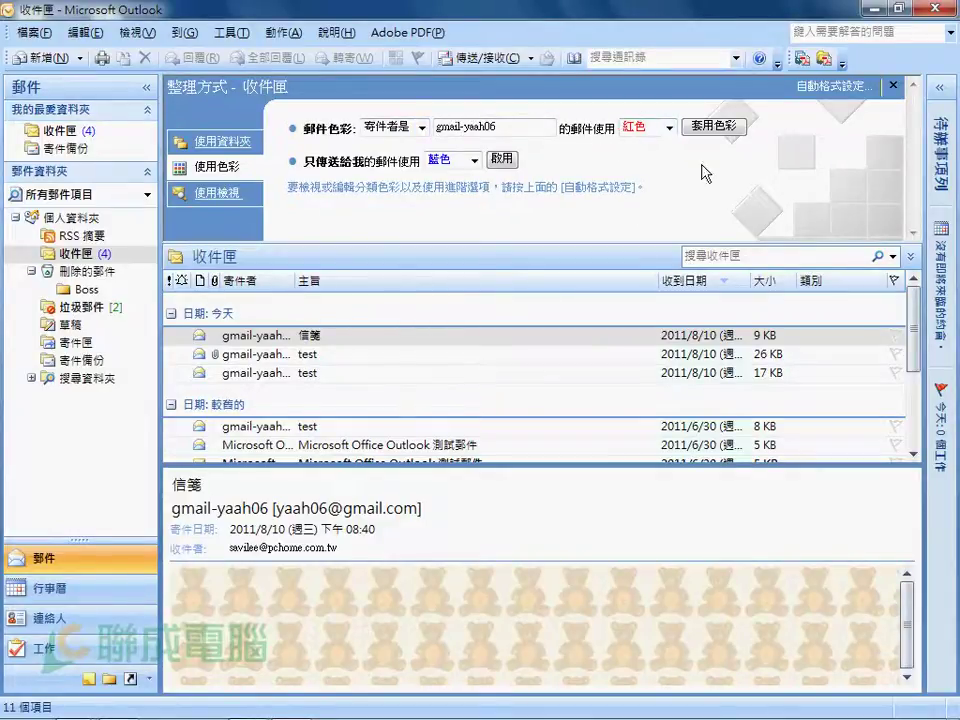
Apply the red colour to the chosen sender's messages, then scroll the Inbox to check them
{"action": "left_click", "coordinate": [711, 128]}
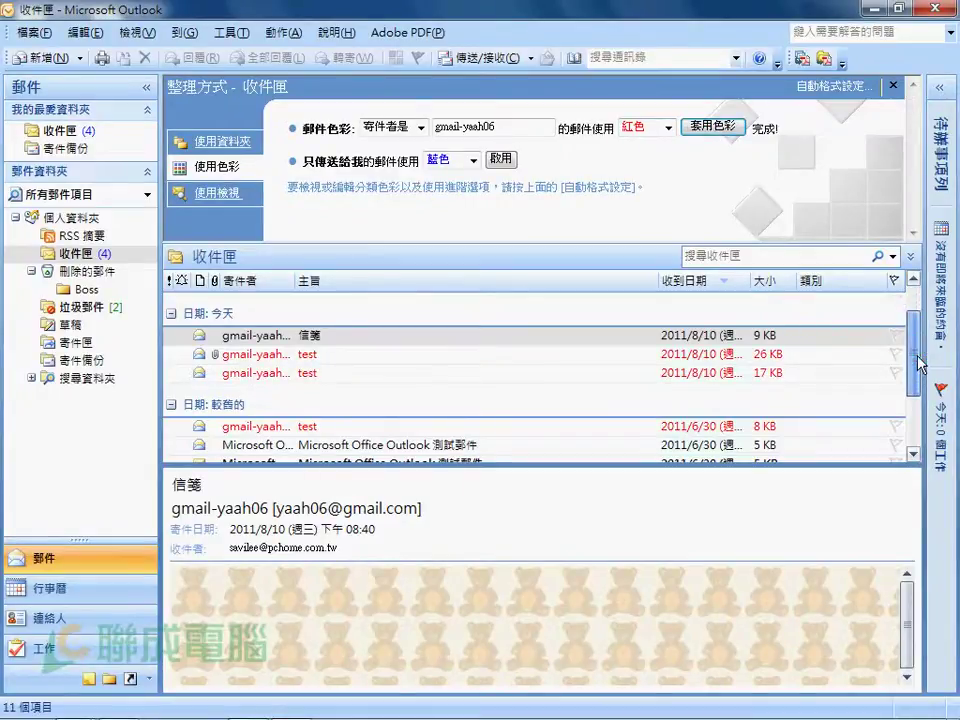
{"action": "scroll", "coordinate": [919, 362], "scroll_direction": "down", "scroll_amount": 1}
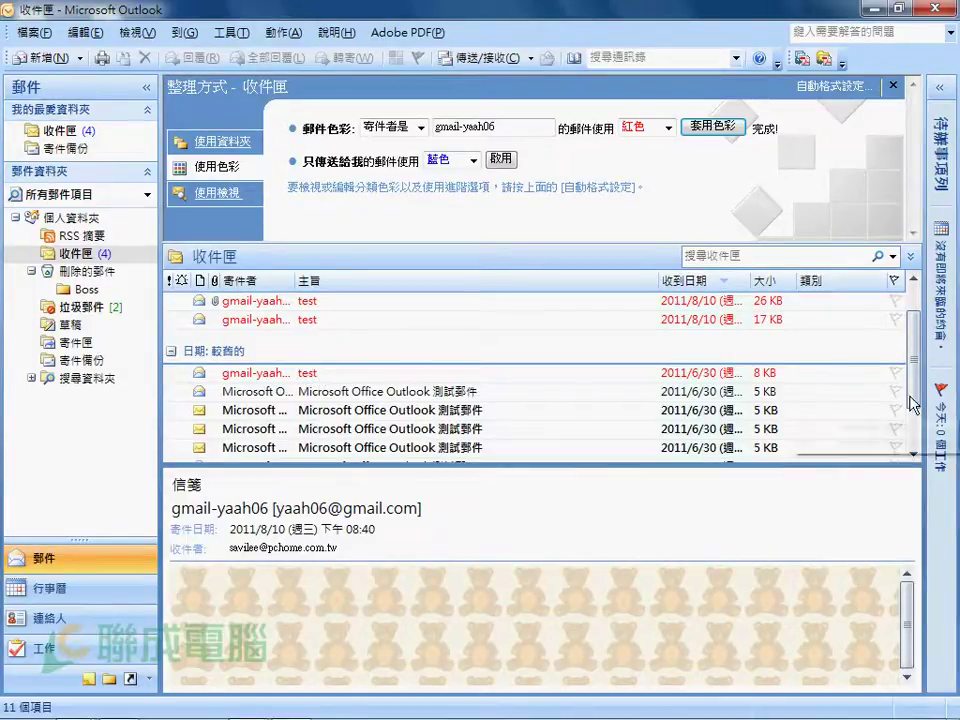
{"action": "scroll", "coordinate": [911, 439], "scroll_direction": "down", "scroll_amount": 1}
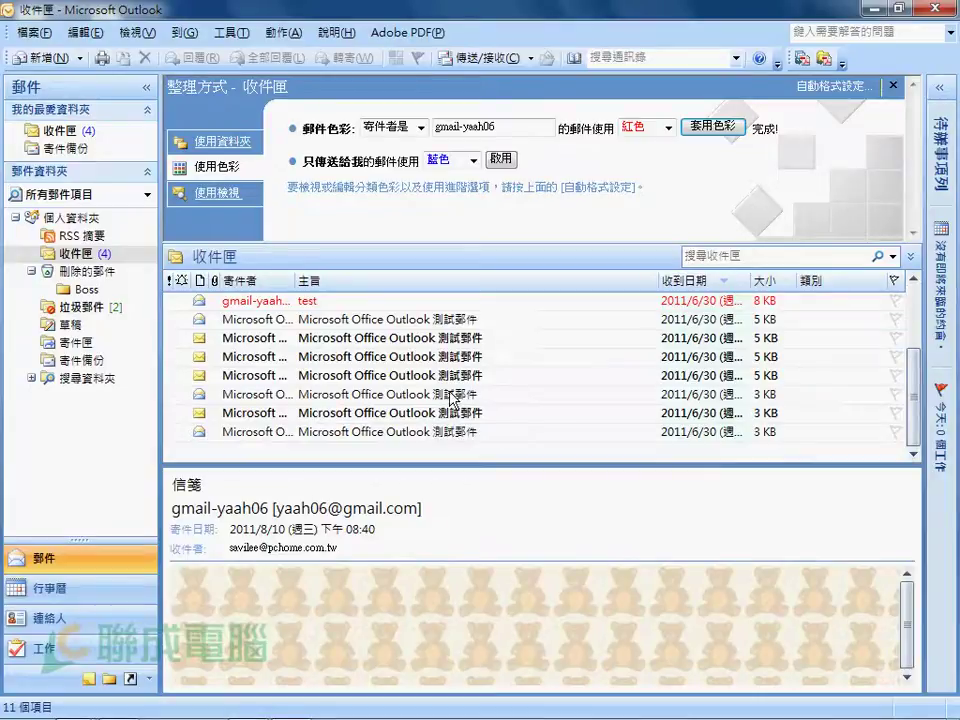
{"action": "scroll", "coordinate": [912, 398], "scroll_direction": "up", "scroll_amount": 1}
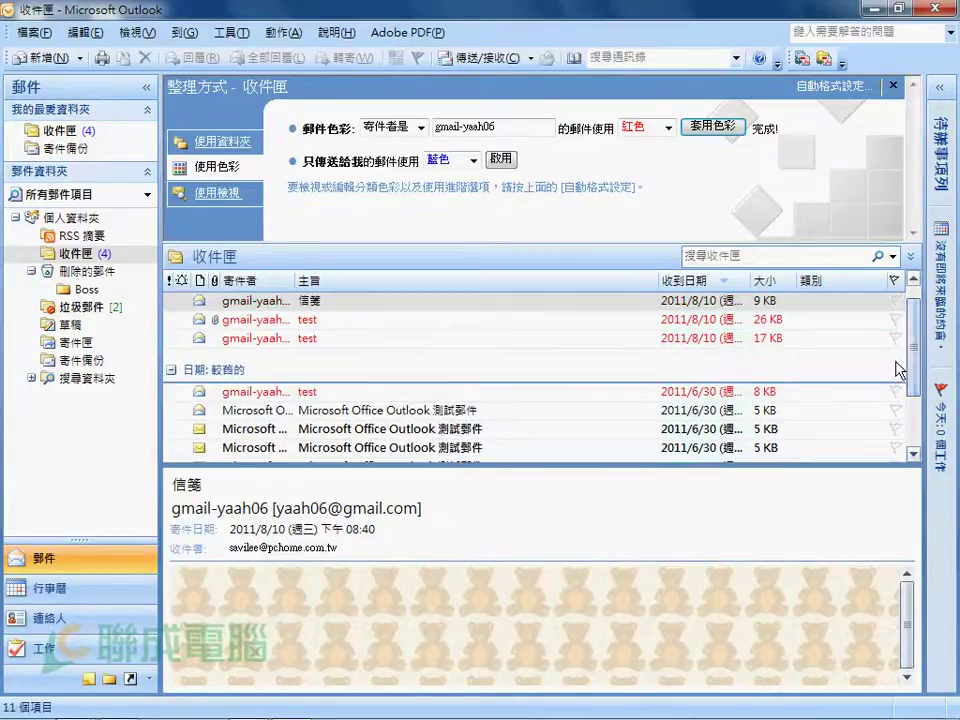
{"action": "scroll", "coordinate": [911, 375], "scroll_direction": "up", "scroll_amount": 1}
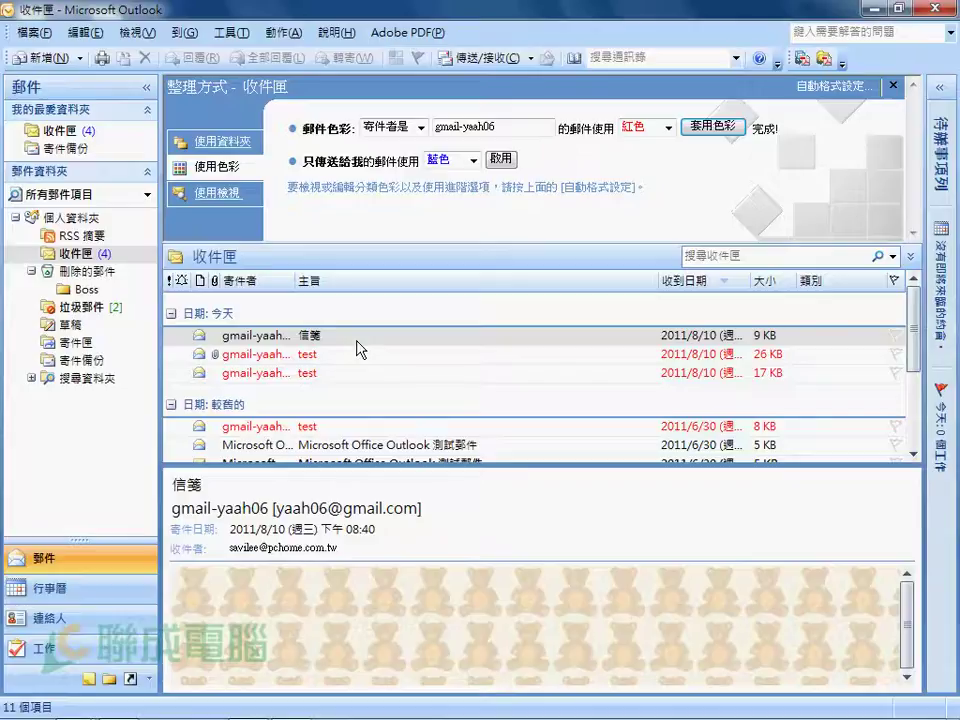
Select the 信箋 message, close the Organize pane, open and dismiss a new message, then open Tools
{"action": "left_click", "coordinate": [358, 349]}
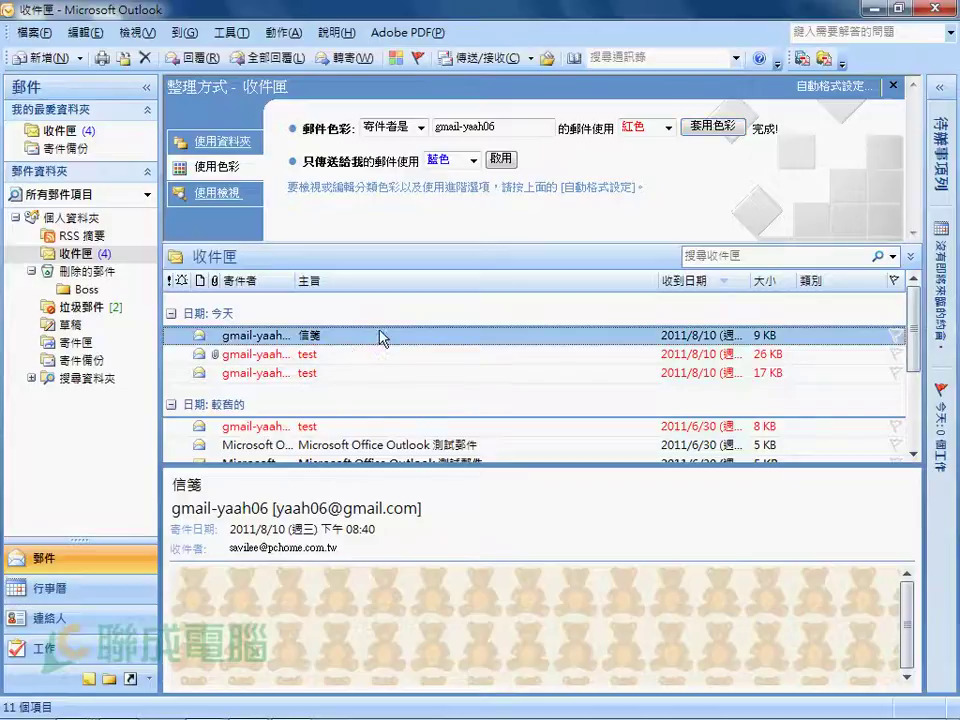
{"action": "left_click", "coordinate": [894, 87]}
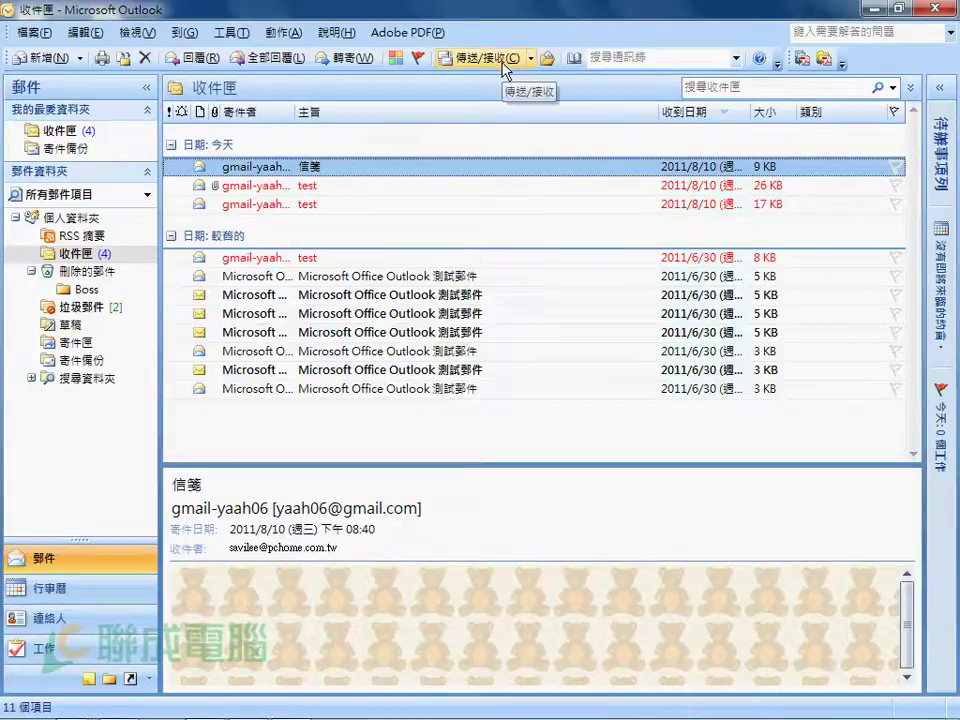
{"action": "left_click", "coordinate": [46, 58]}
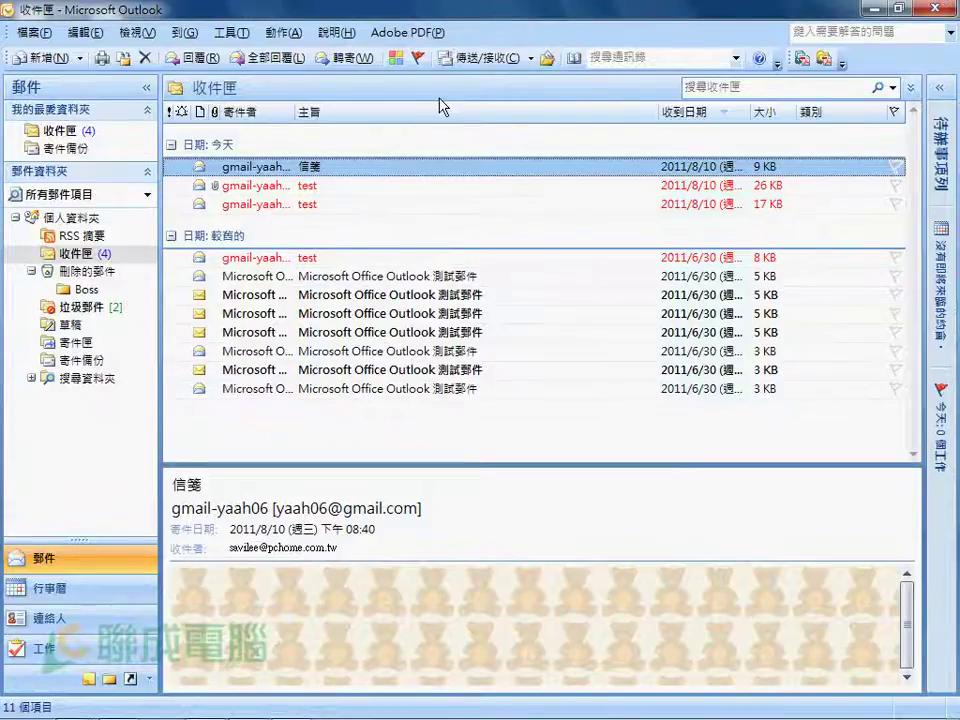
{"action": "left_click", "coordinate": [234, 34]}
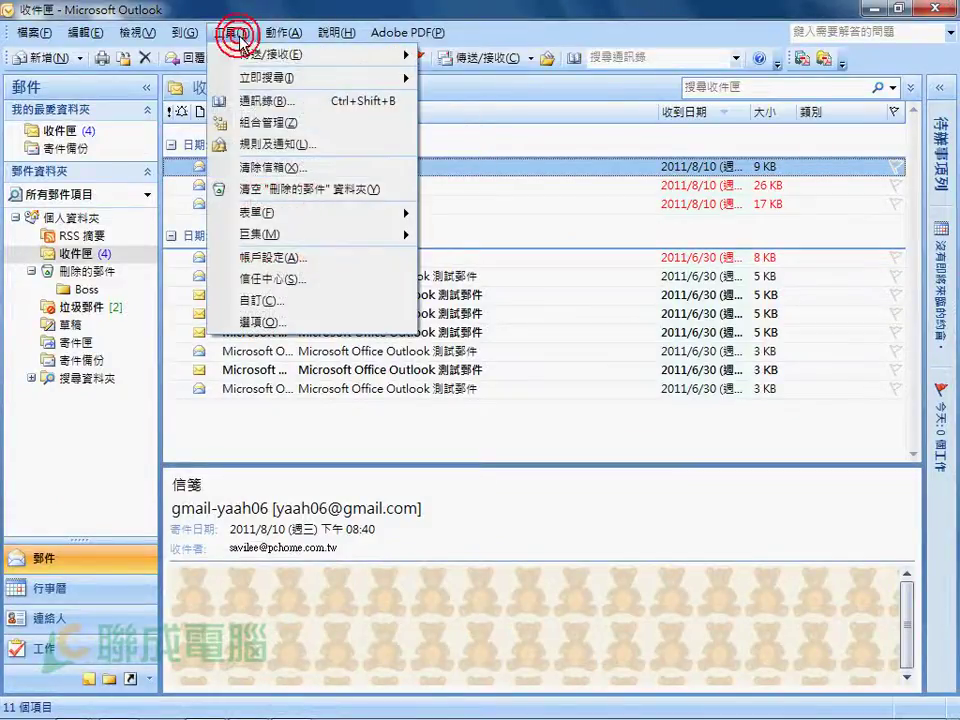
Open the Signatures and Stationery dialog from the Mail Format tab of Tools > Options
{"action": "left_click", "coordinate": [256, 322]}
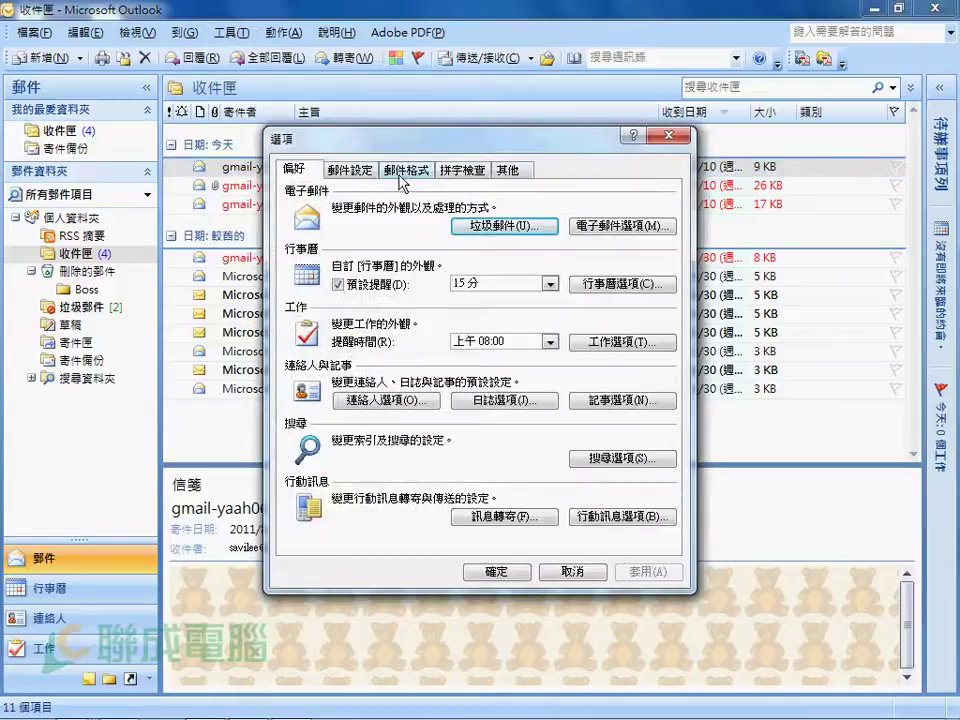
{"action": "left_click", "coordinate": [402, 171]}
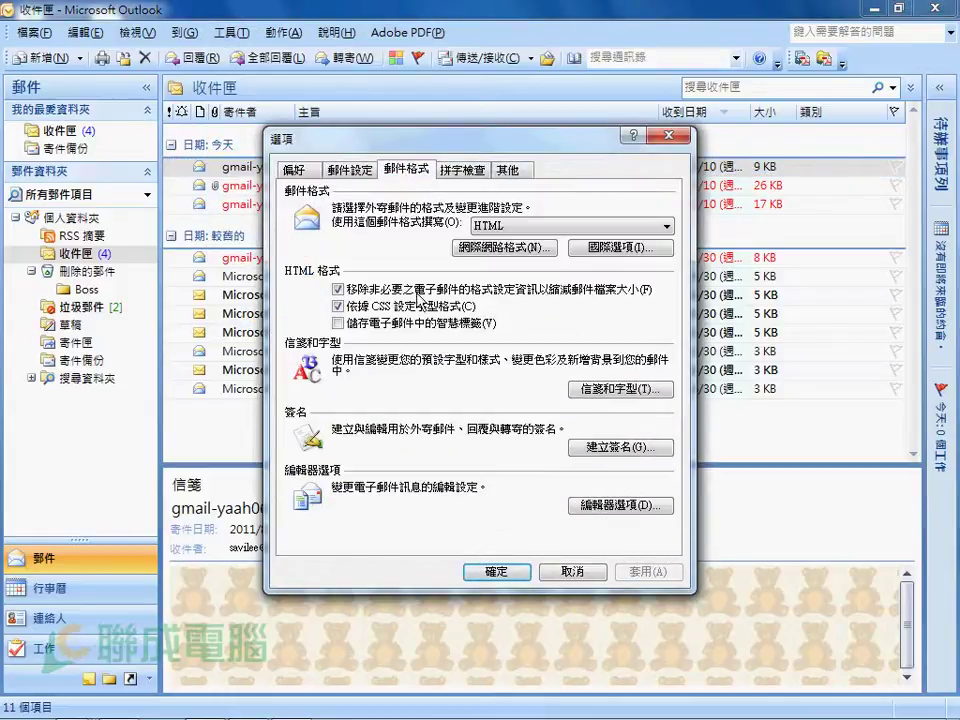
{"action": "left_click", "coordinate": [596, 450]}
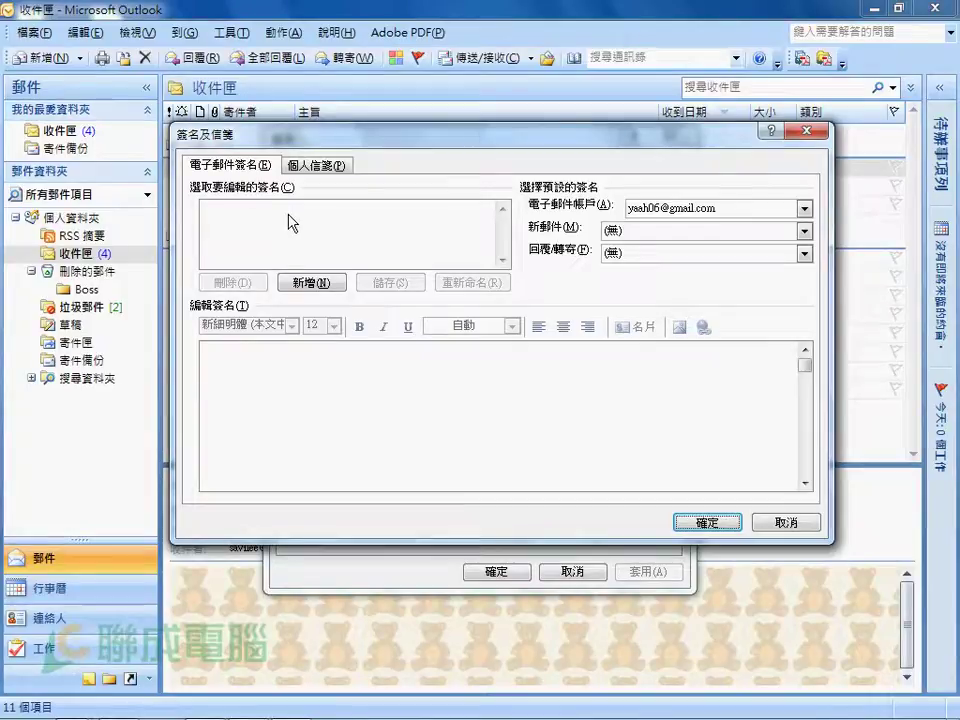
Add a new, empty signature and give it a short name
{"action": "left_click", "coordinate": [308, 284]}
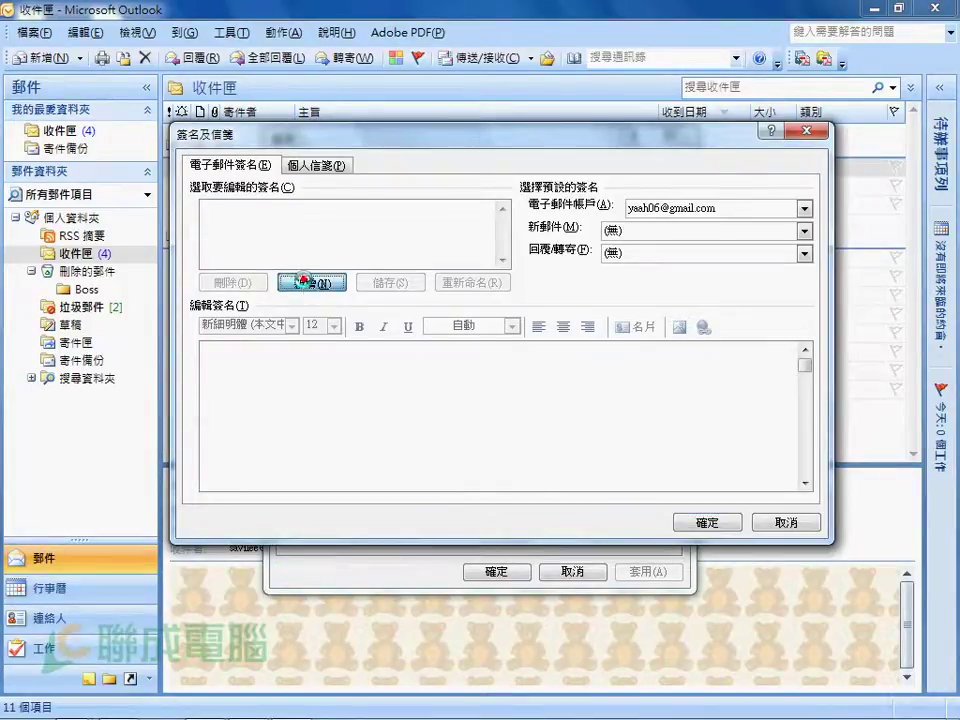
{"action": "left_click", "coordinate": [409, 350]}
{"action": "type", "text": "savi"}
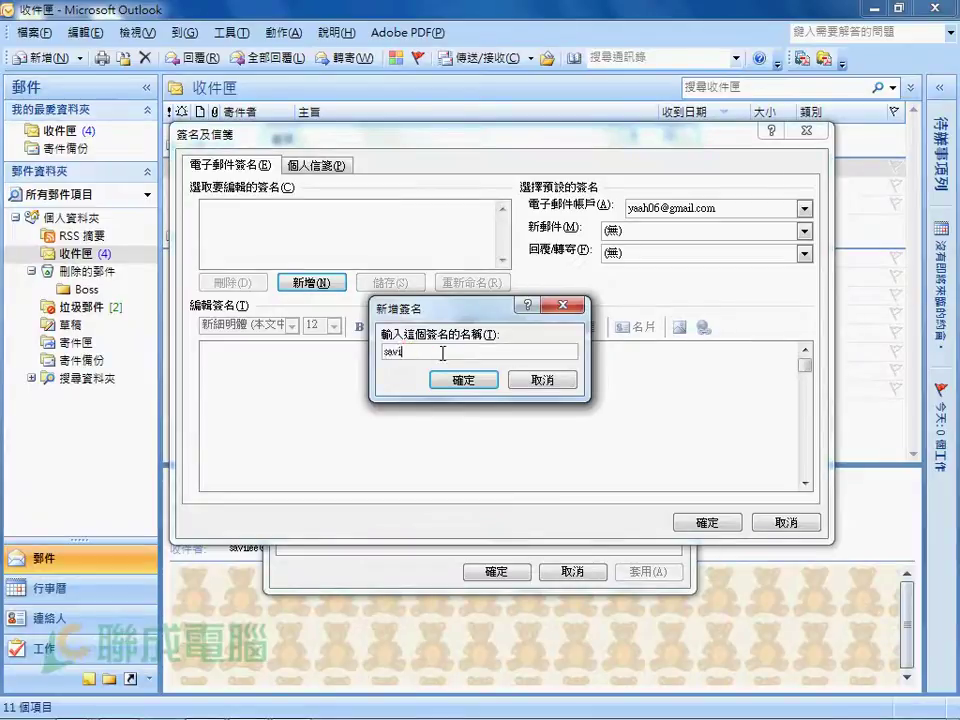
{"action": "left_click", "coordinate": [458, 379]}
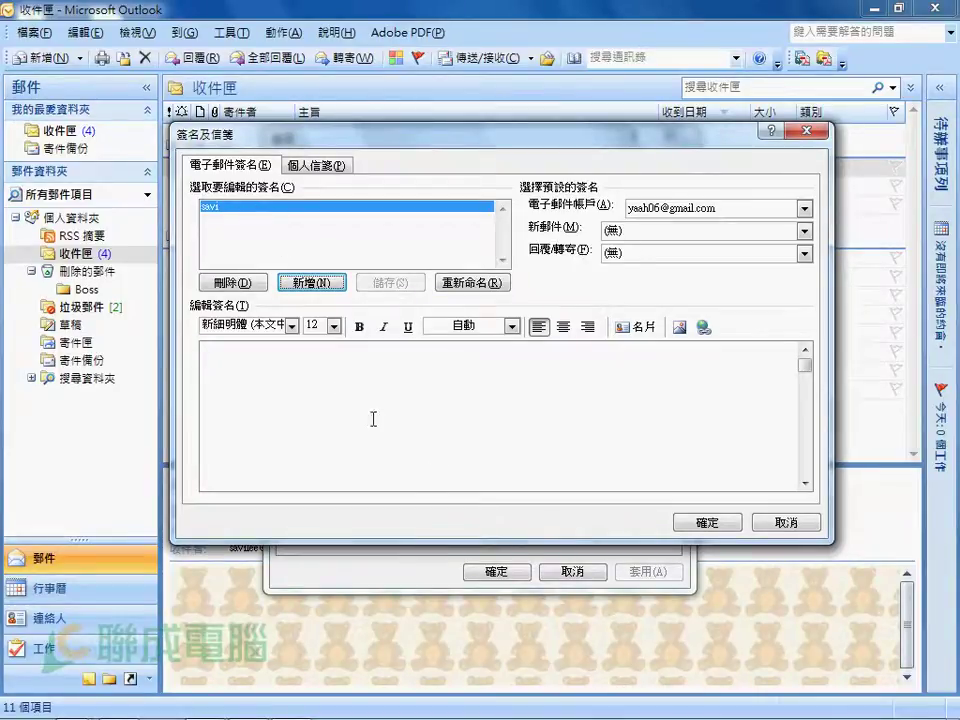
Type the person's Chinese and English name in the signature, with their phone number below
{"action": "left_click", "coordinate": [263, 379]}
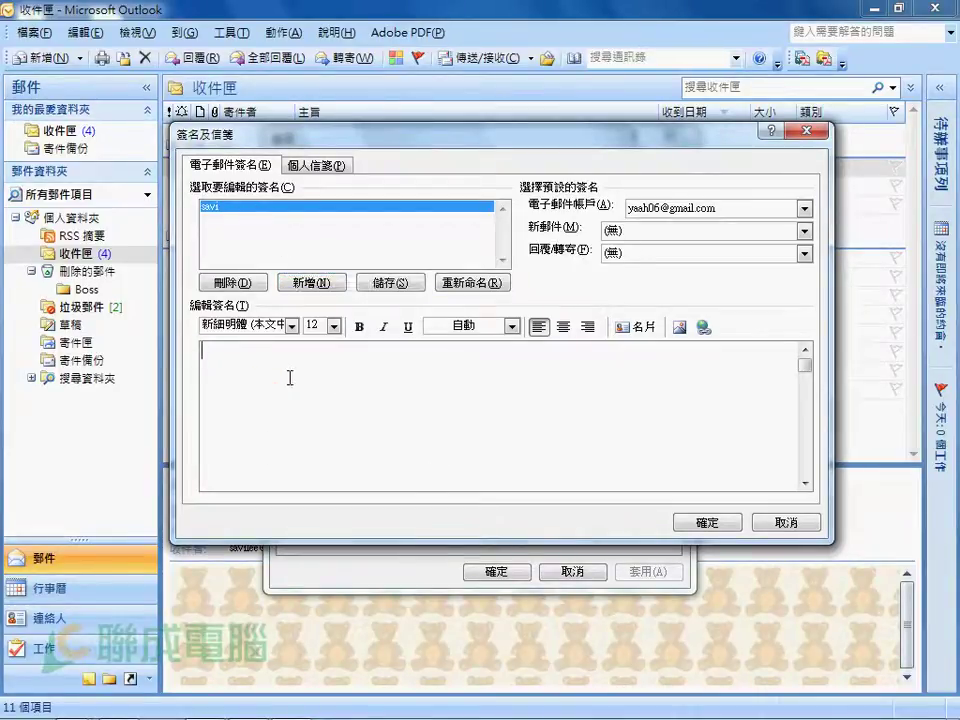
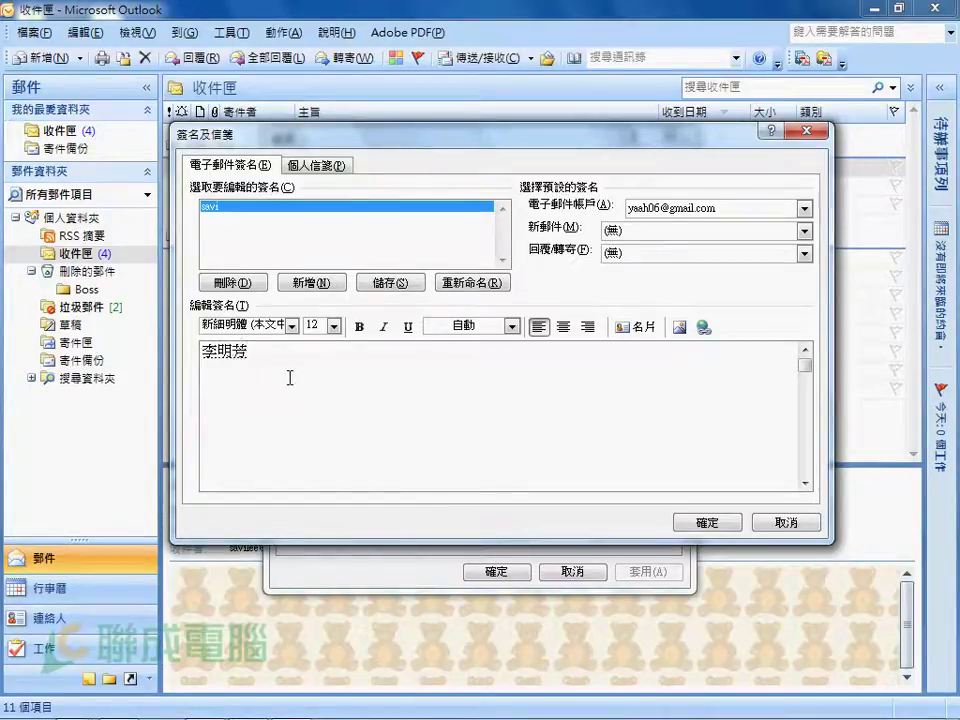
{"action": "key", "text": "Return"}
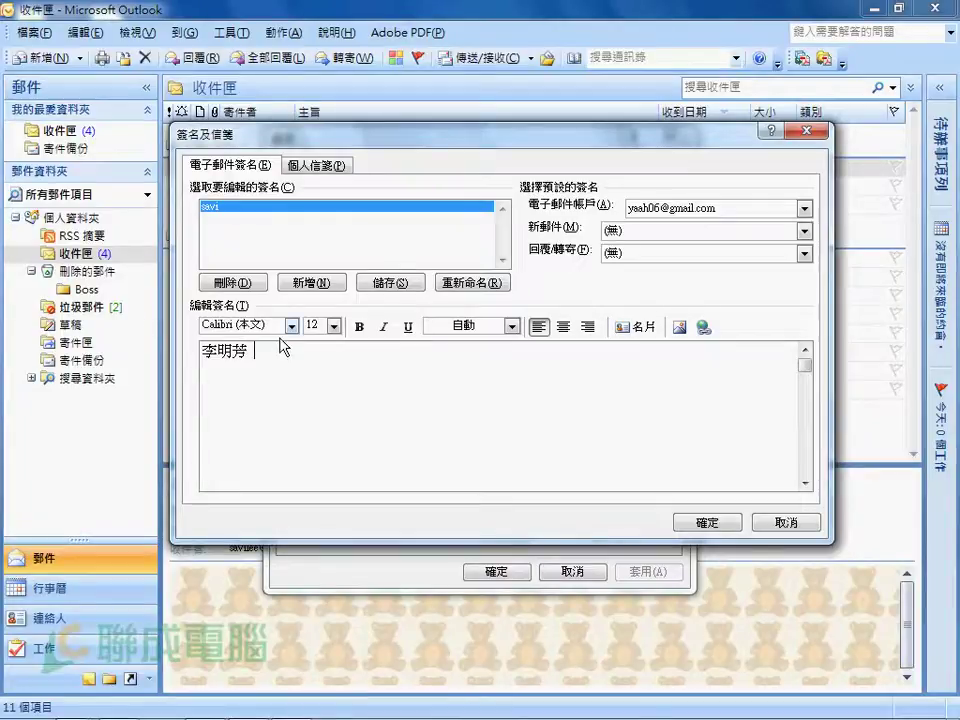
{"action": "key", "text": "Return"}
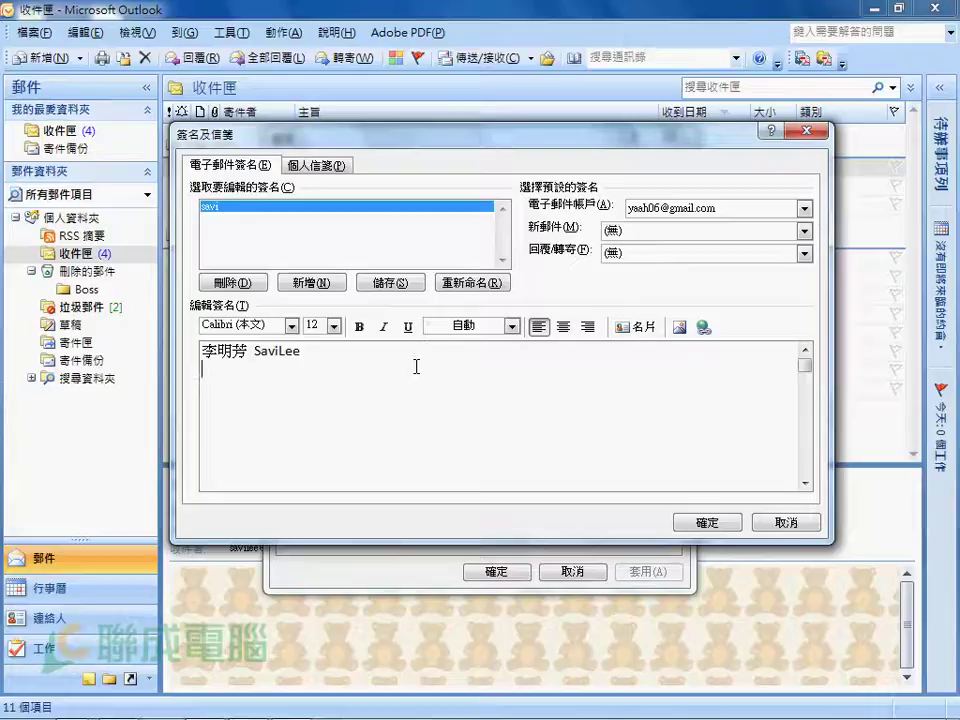
{"action": "type", "text": "02-1234-5678"}
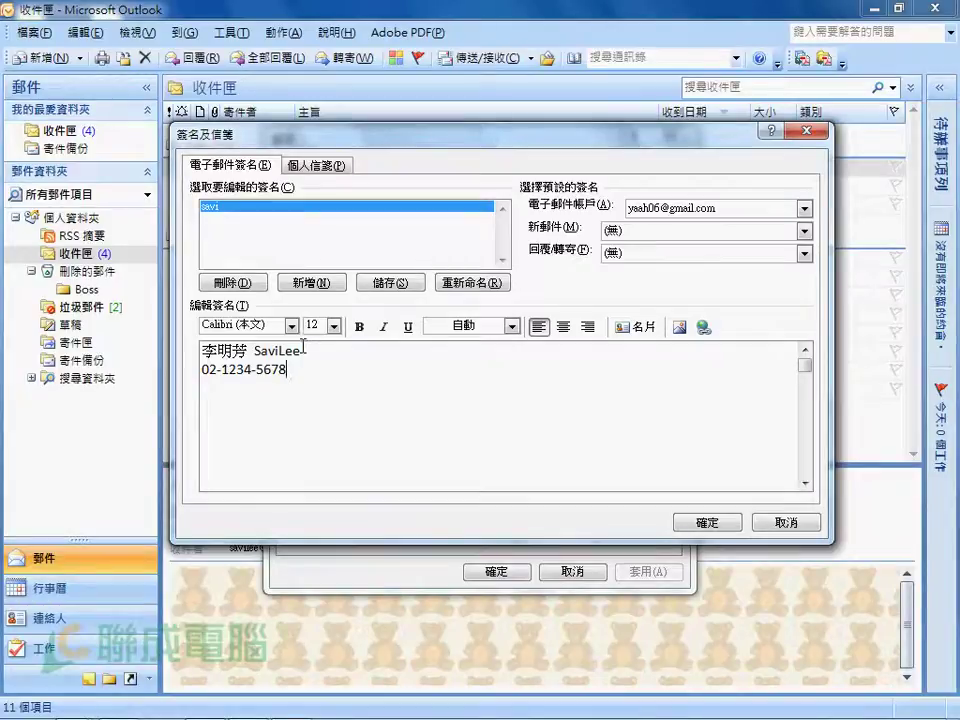
{"action": "left_click", "coordinate": [302, 352]}
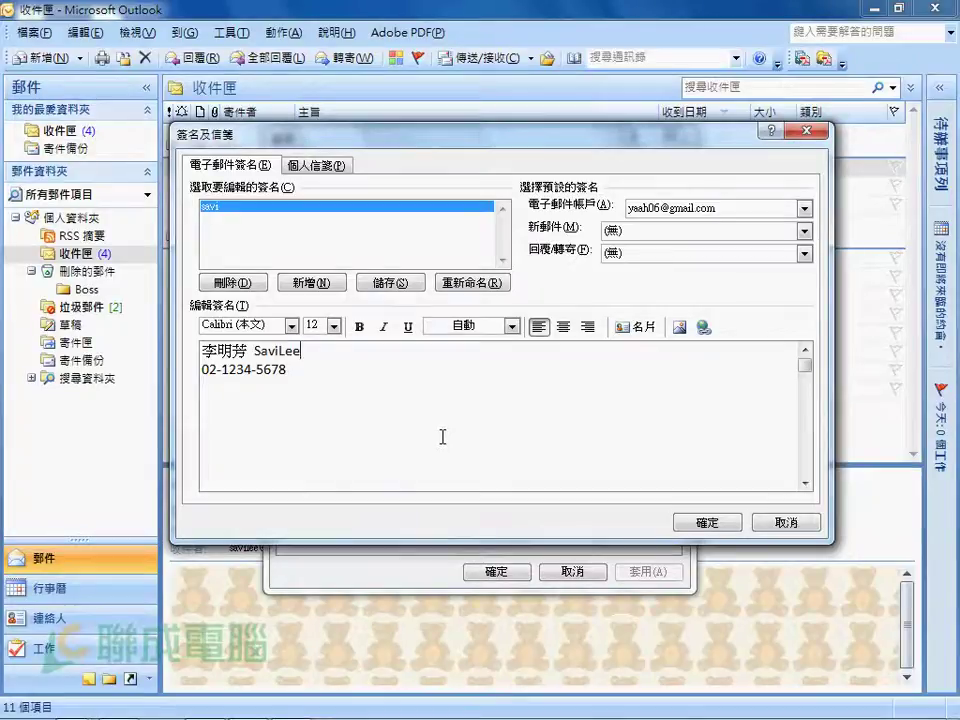
Insert the portrait 頭像.jpg from Desktop\4Outlook2007\1-3練習檔 into the signature
{"action": "left_click", "coordinate": [683, 329]}
{"action": "left_click", "coordinate": [241, 344]}
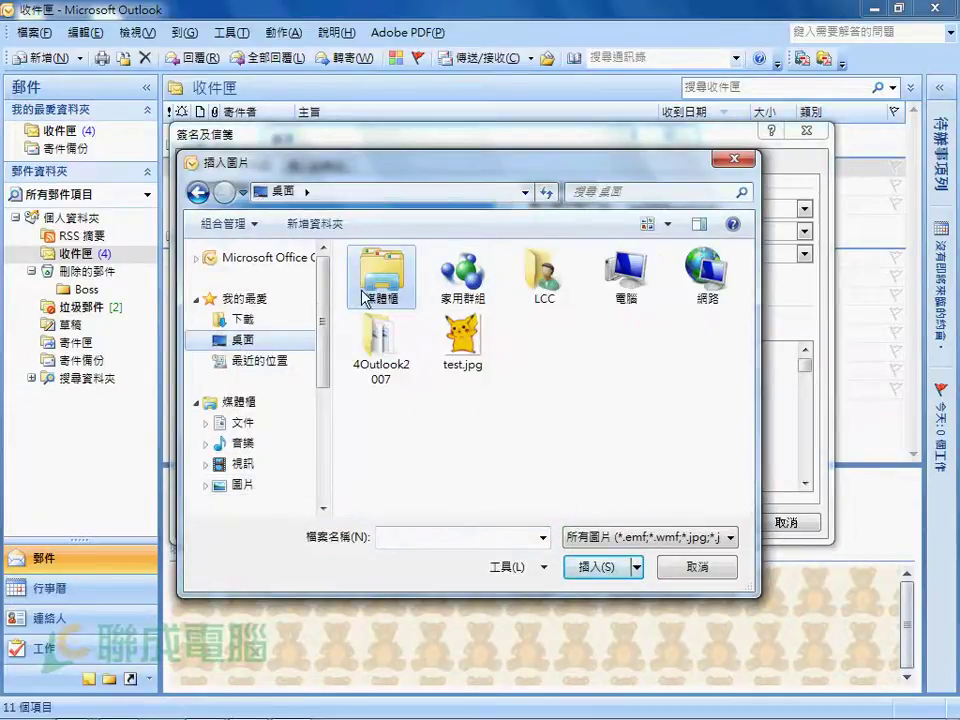
{"action": "double_click", "coordinate": [383, 340]}
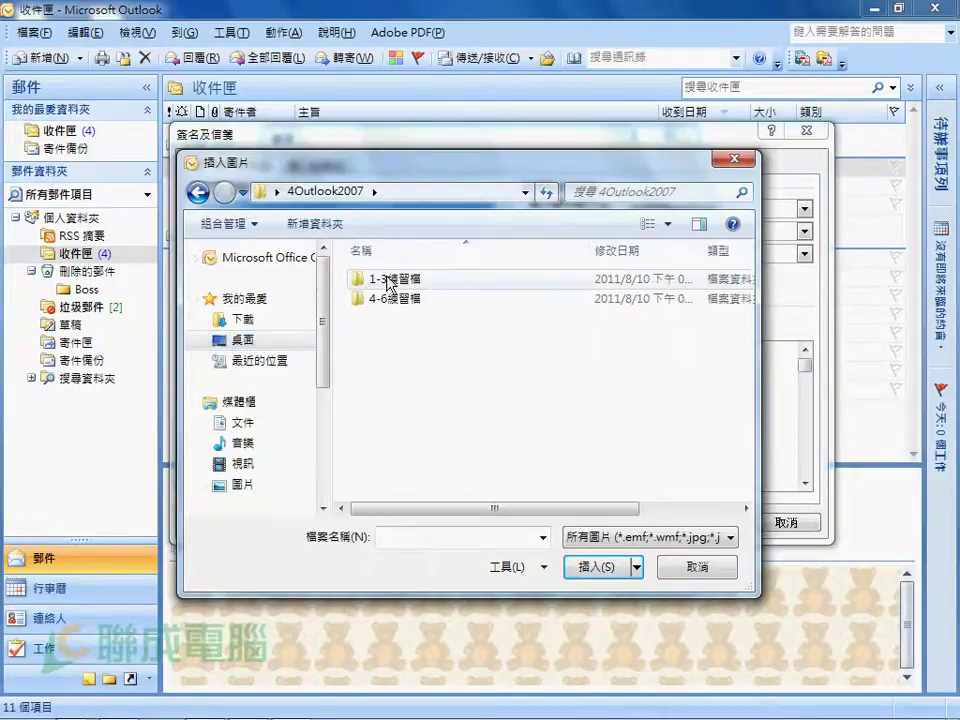
{"action": "double_click", "coordinate": [383, 282]}
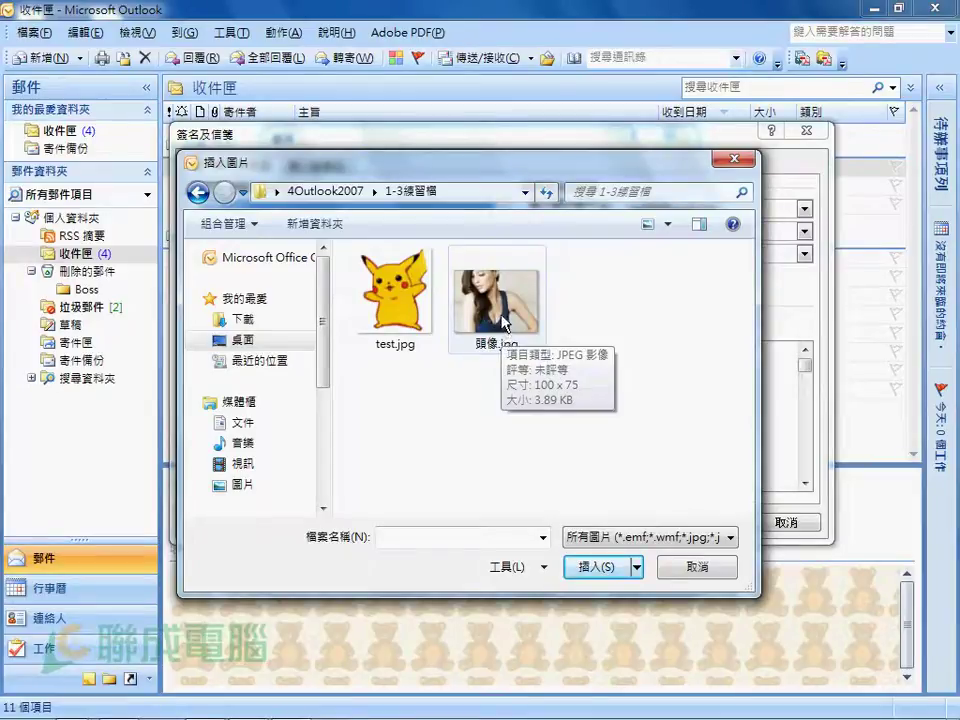
{"action": "double_click", "coordinate": [505, 323]}
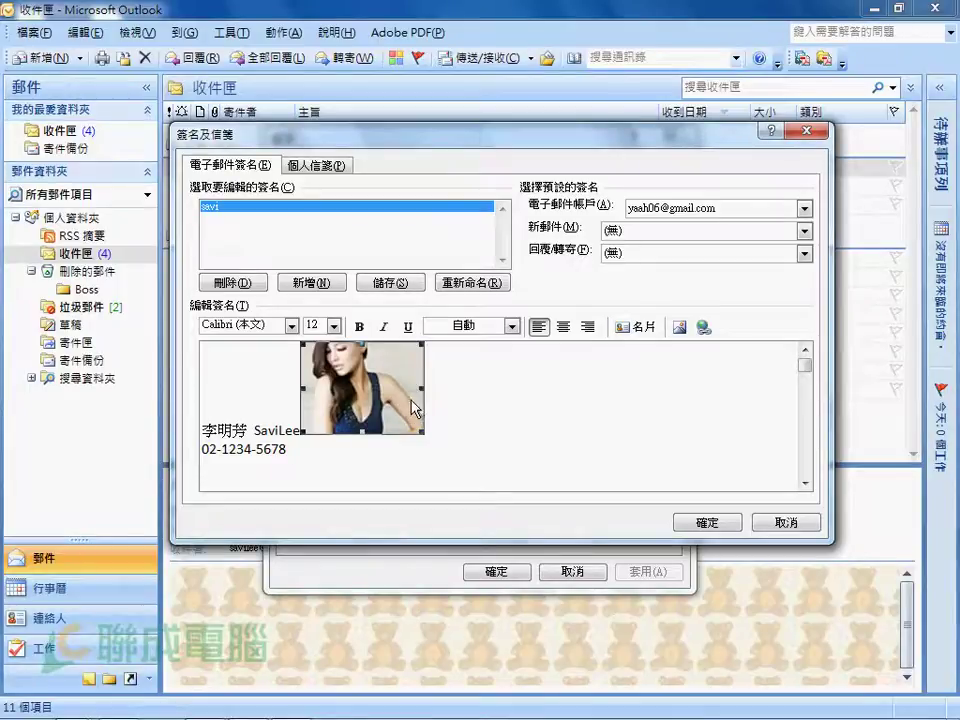
{"action": "left_click", "coordinate": [454, 426]}
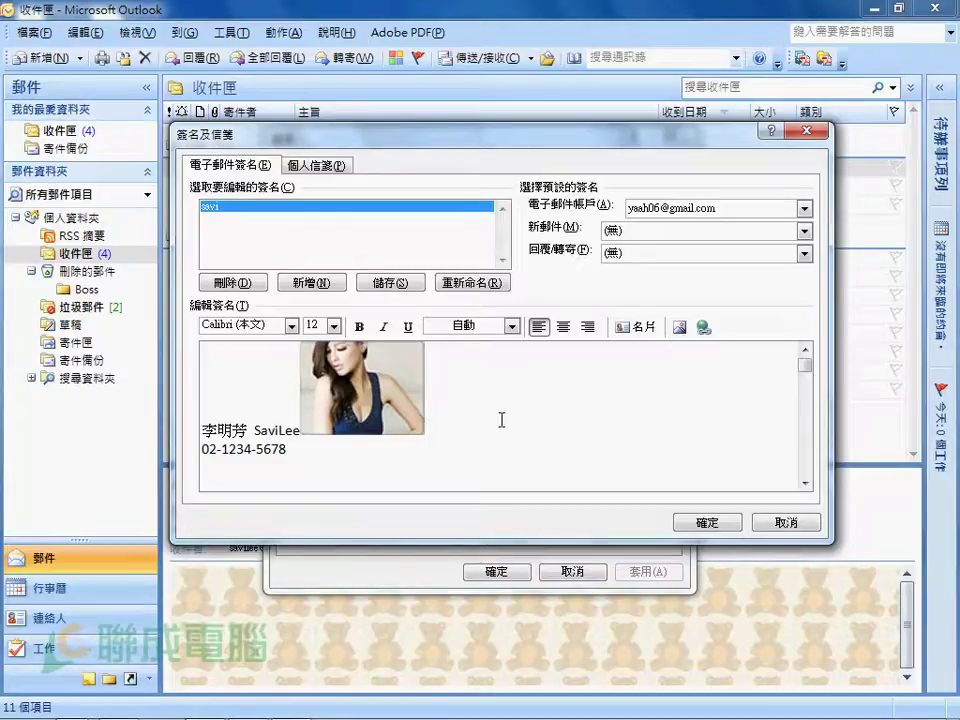
Insert the test.jpg Pikachu picture into the signature and select it
{"action": "left_click", "coordinate": [681, 328]}
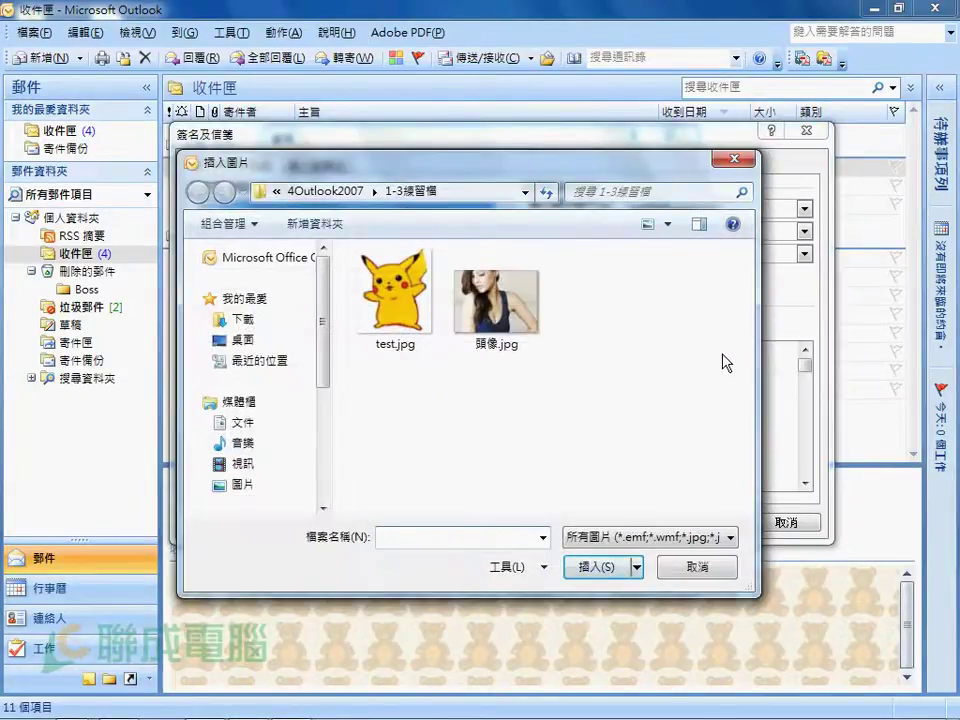
{"action": "double_click", "coordinate": [399, 300]}
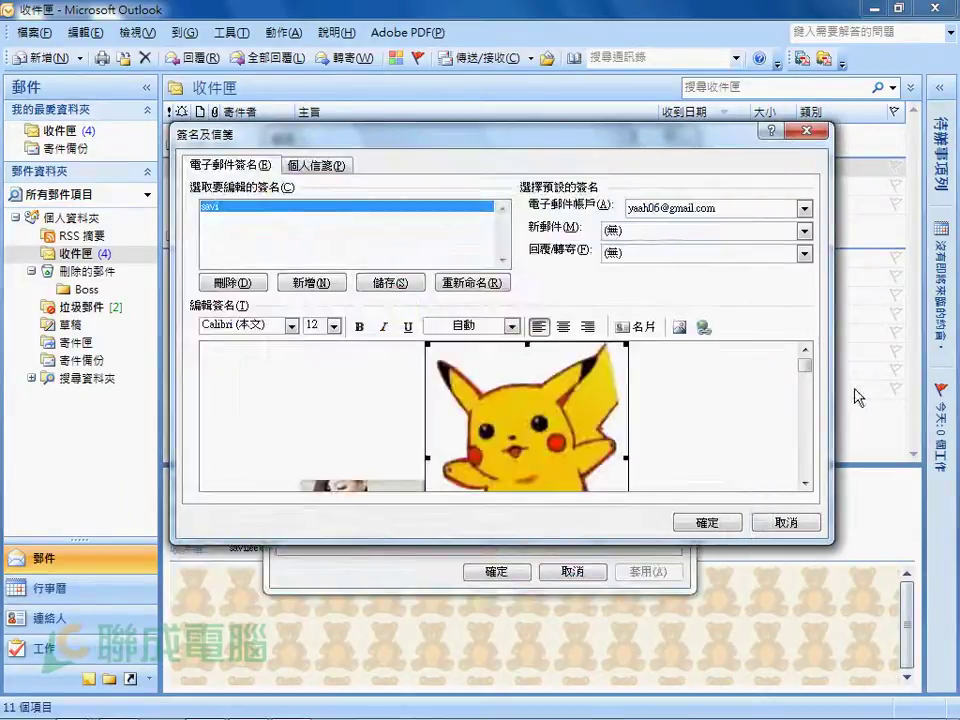
{"action": "left_click_drag", "start_coordinate": [810, 384], "coordinate": [752, 422]}
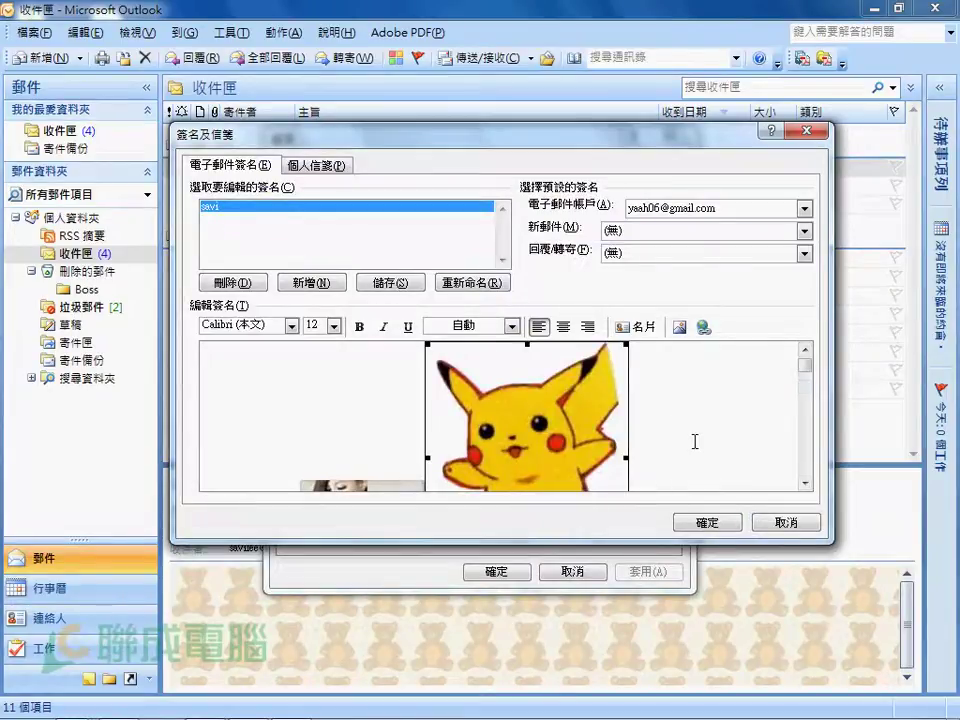
{"action": "left_click", "coordinate": [805, 483]}
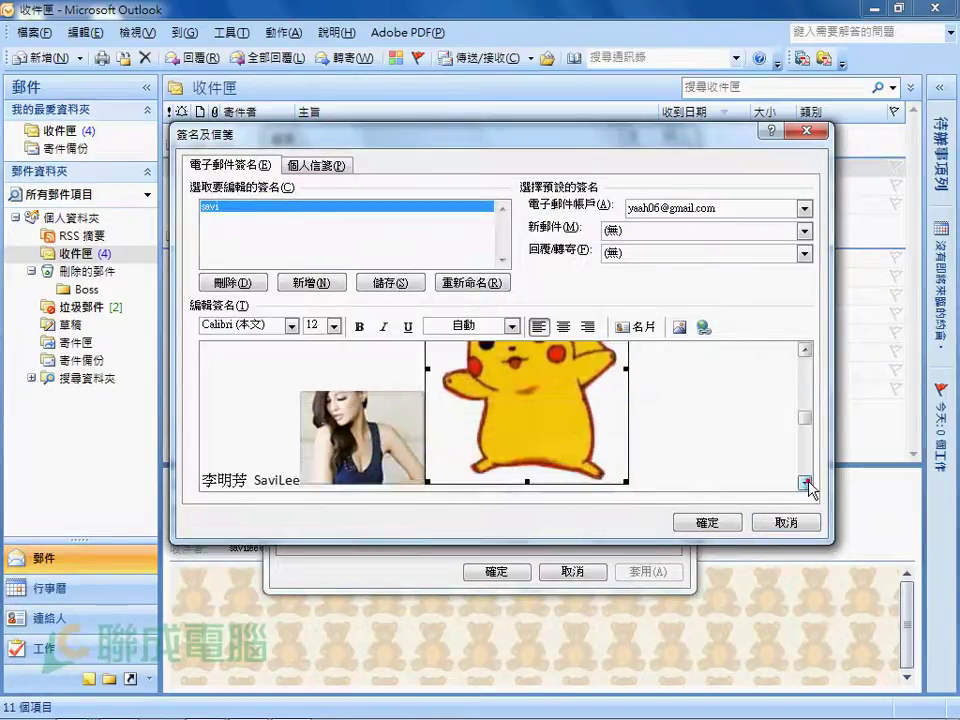
{"action": "left_click", "coordinate": [596, 367]}
Delete the Pikachu picture, save the signature, and make it the default for new messages
{"action": "key", "text": "Delete"}
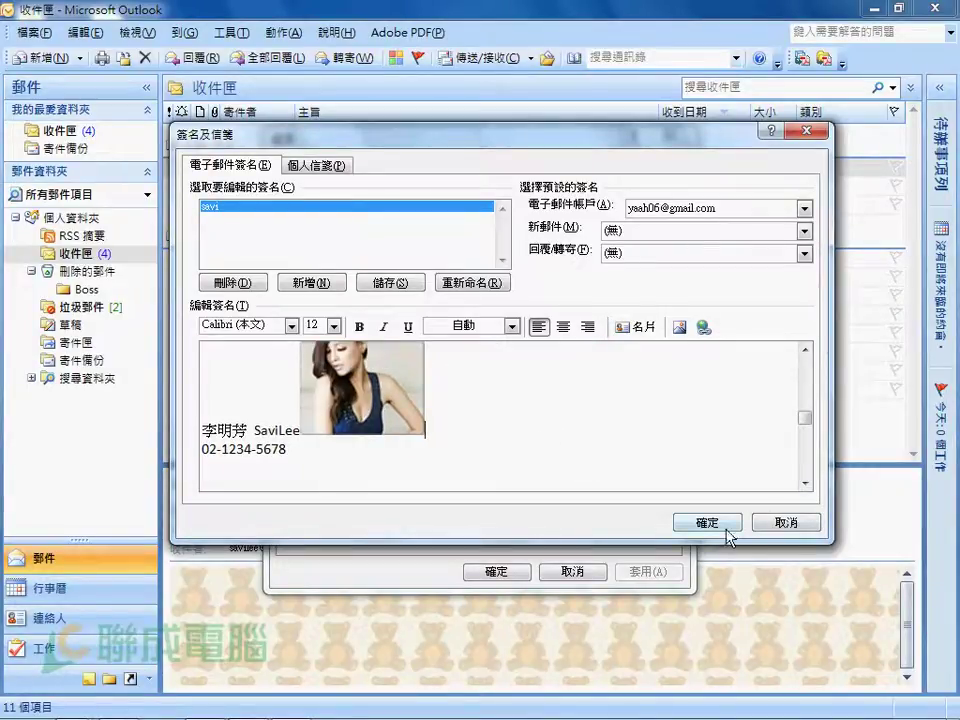
{"action": "left_click", "coordinate": [396, 284]}
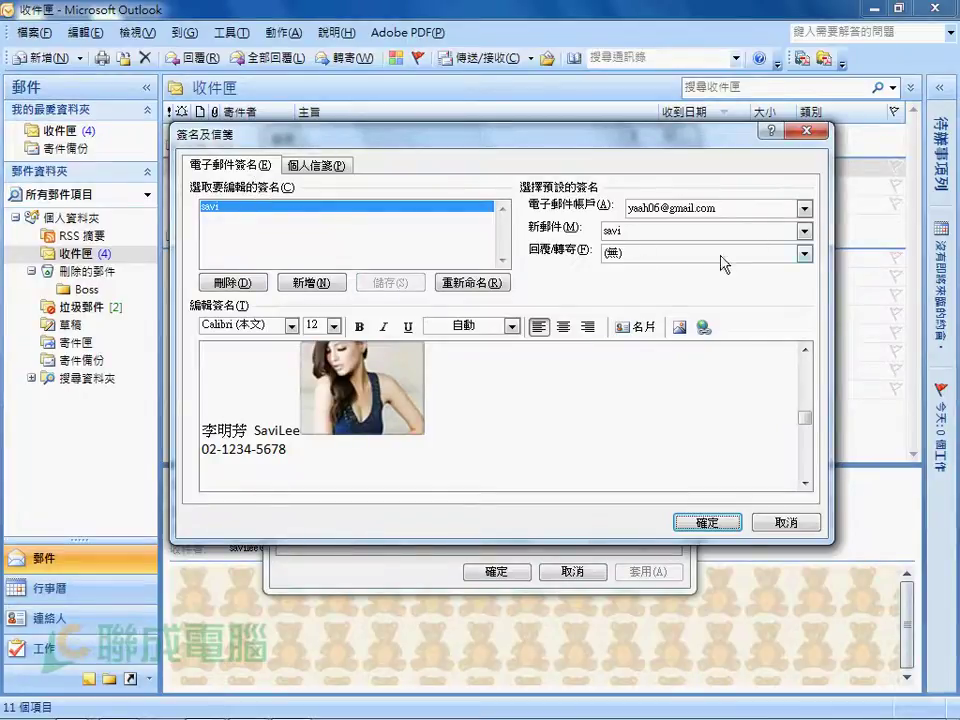
{"action": "left_click_drag", "start_coordinate": [630, 137], "coordinate": [570, 164]}
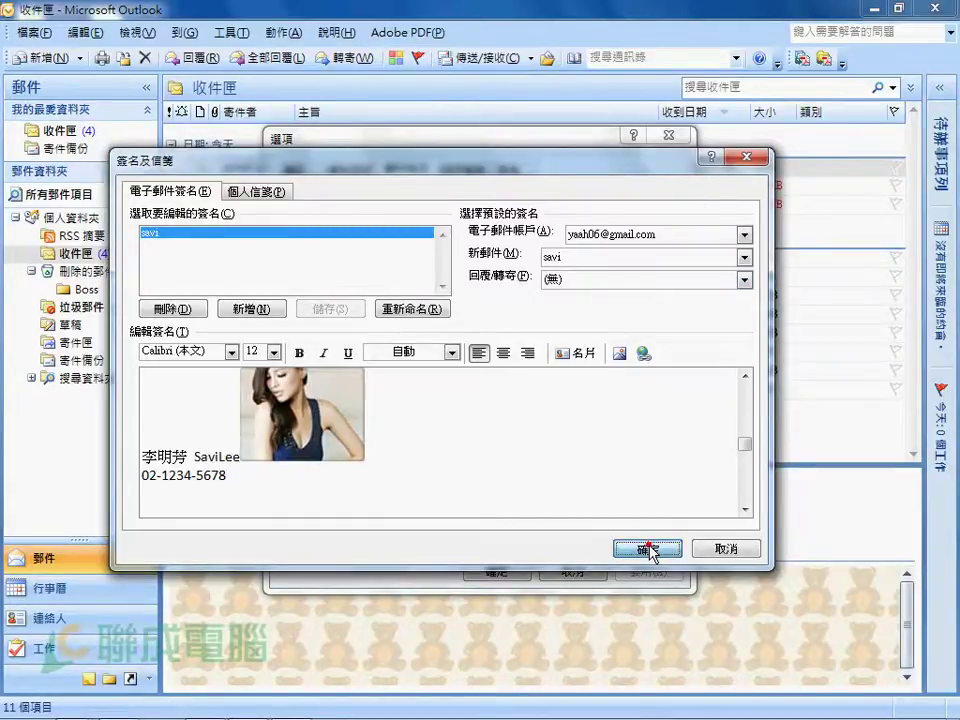
Confirm both dialogs, check that a new message gets the signature, then preview the third test mail
{"action": "left_click", "coordinate": [648, 550]}
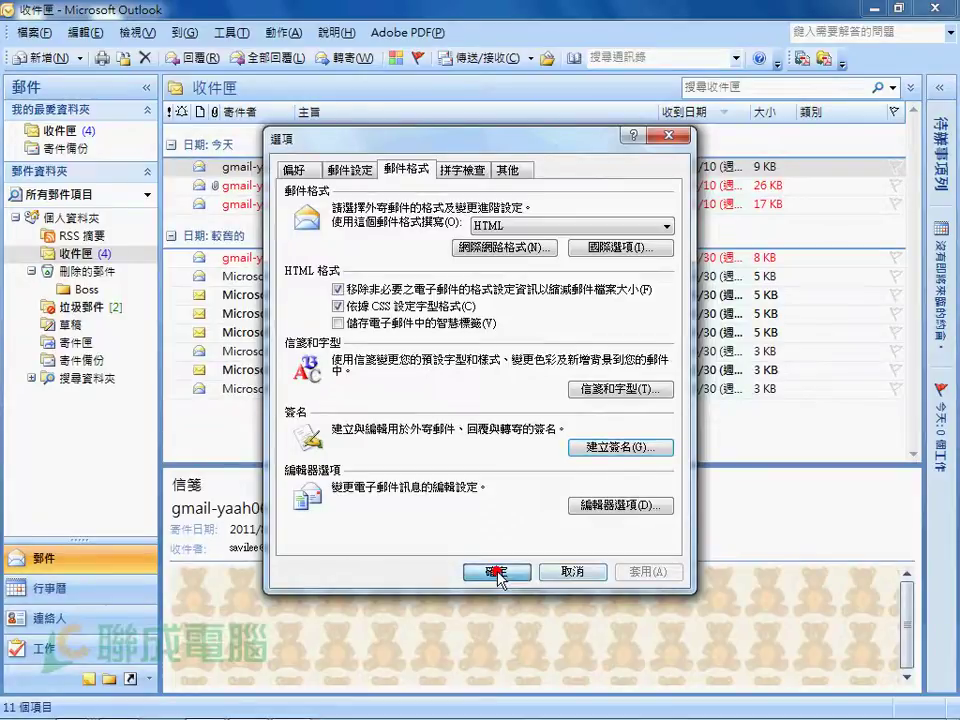
{"action": "left_click", "coordinate": [498, 577]}
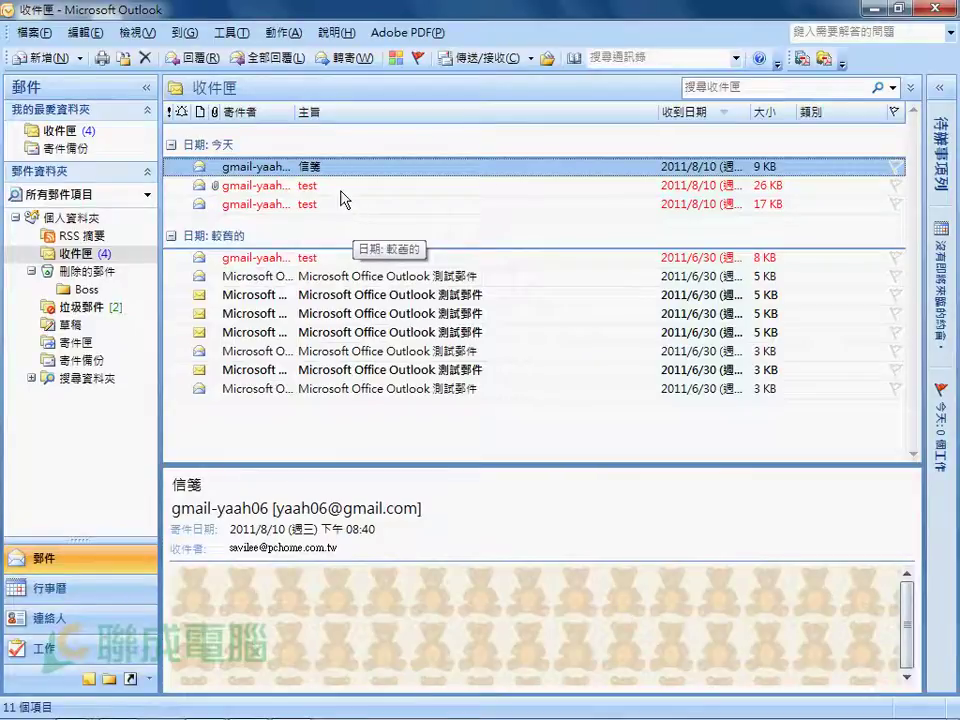
{"action": "left_click", "coordinate": [53, 62]}
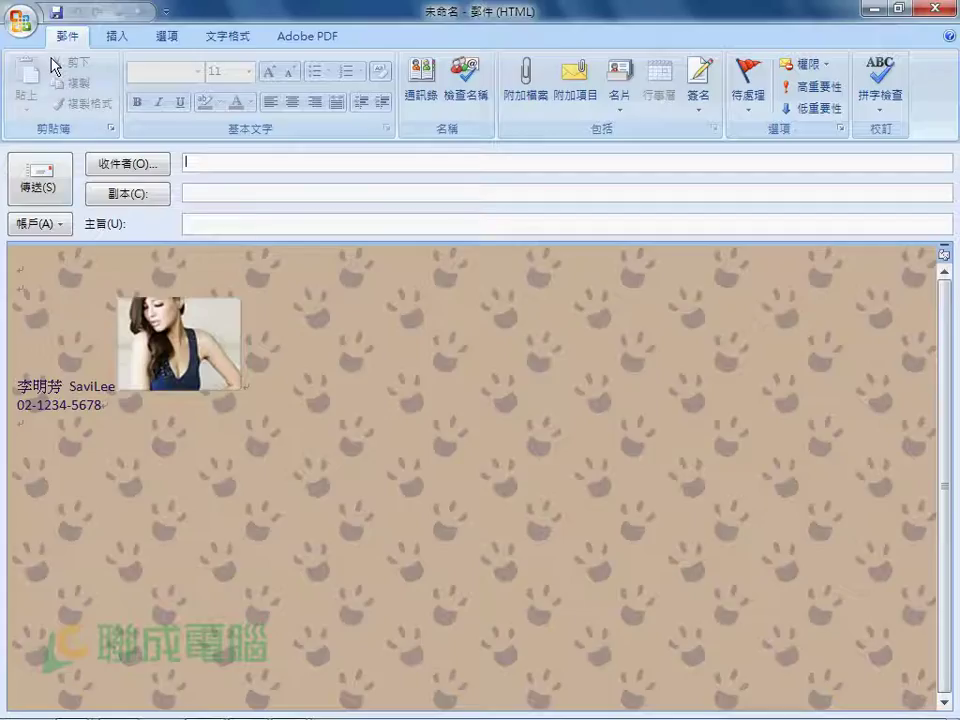
{"action": "left_click", "coordinate": [940, 8]}
{"action": "left_click", "coordinate": [367, 206]}
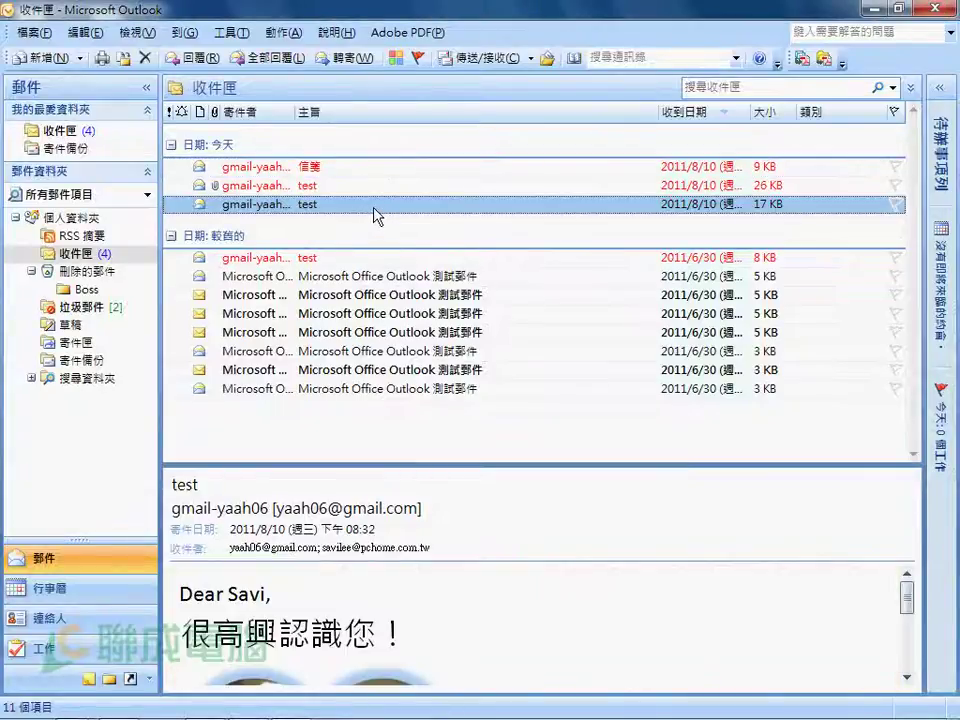
{"action": "double_click", "coordinate": [316, 204]}
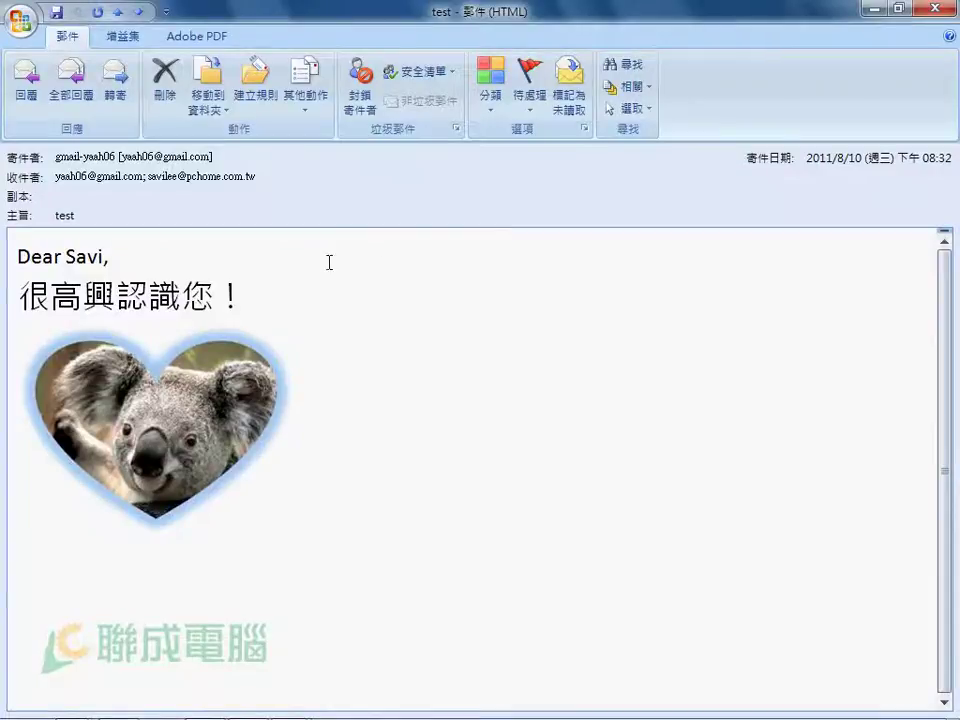
{"action": "left_click", "coordinate": [27, 95]}
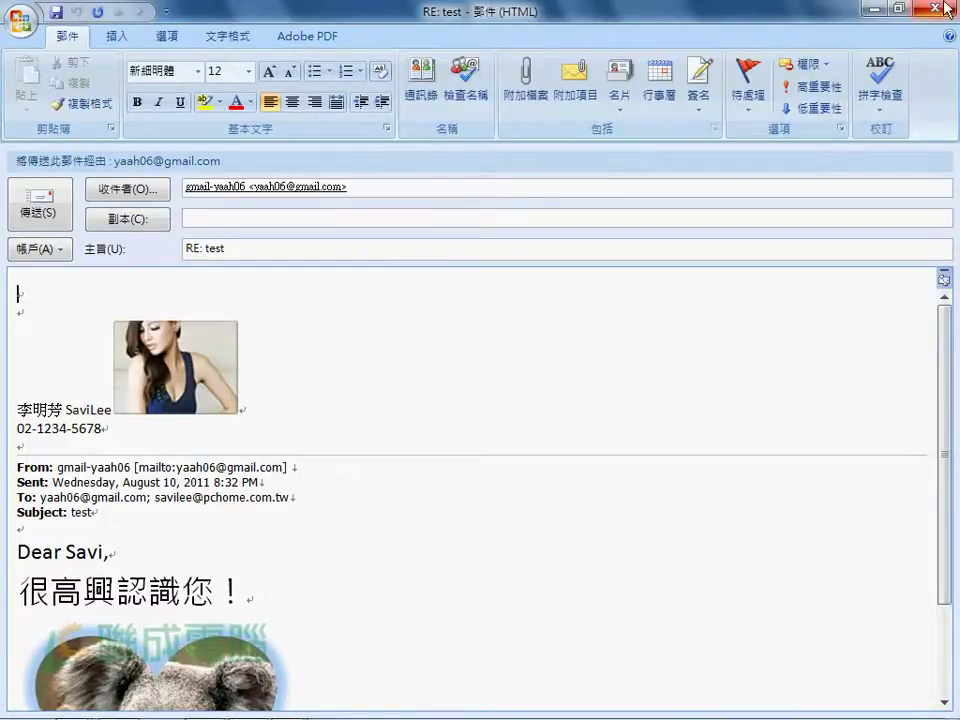
{"action": "key", "text": "Escape"}
{"action": "left_click", "coordinate": [71, 82]}
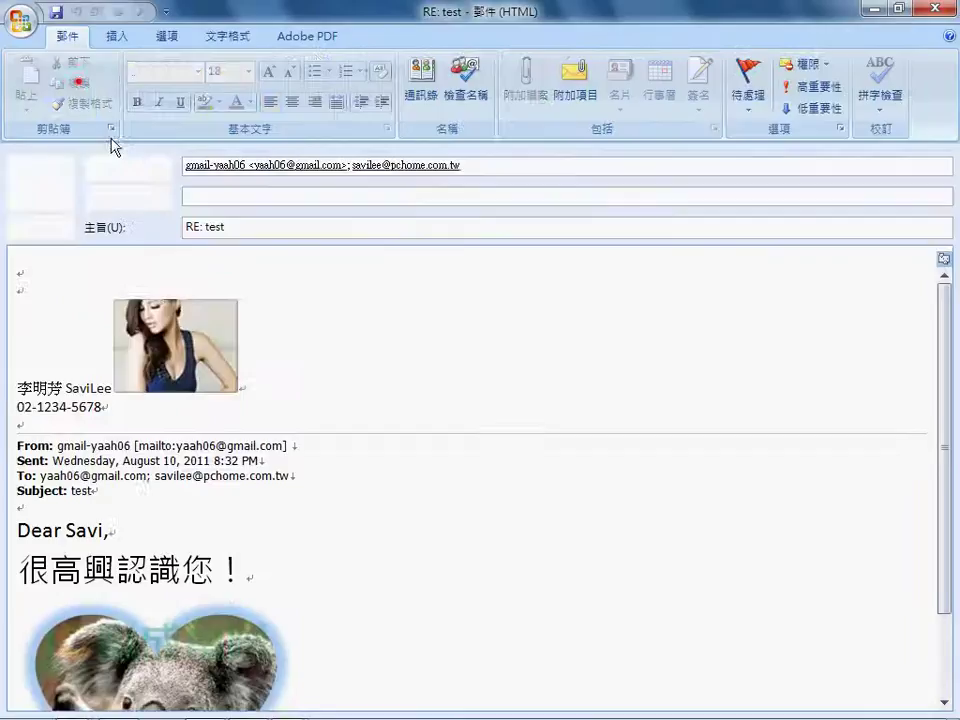
{"action": "key", "text": "Escape"}
{"action": "left_click", "coordinate": [116, 80]}
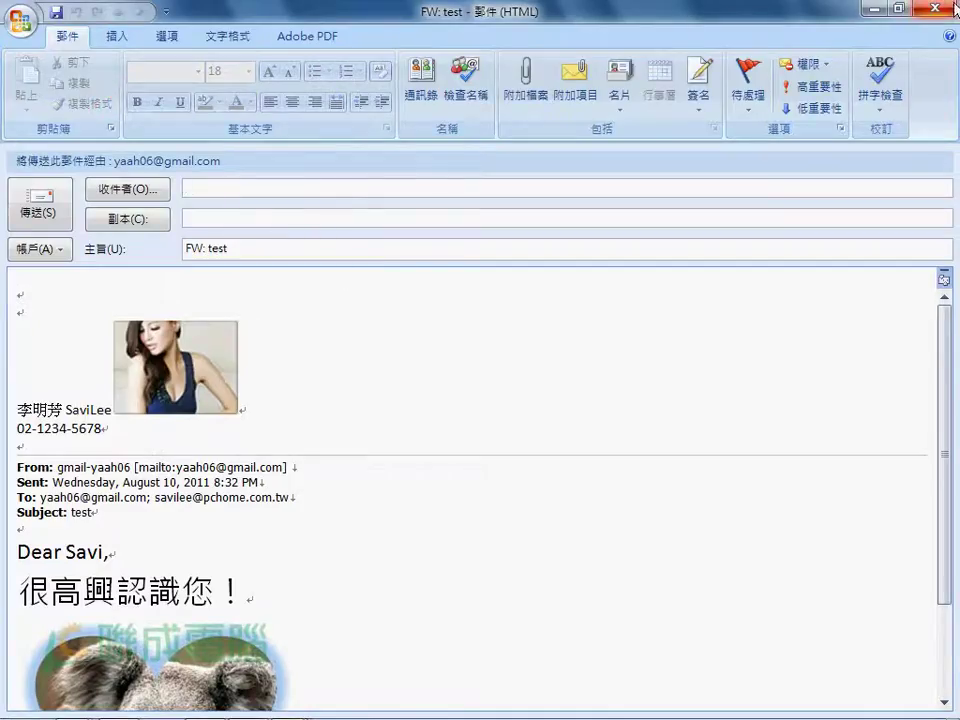
{"action": "key", "text": "Escape"}
{"action": "key", "text": "Escape"}
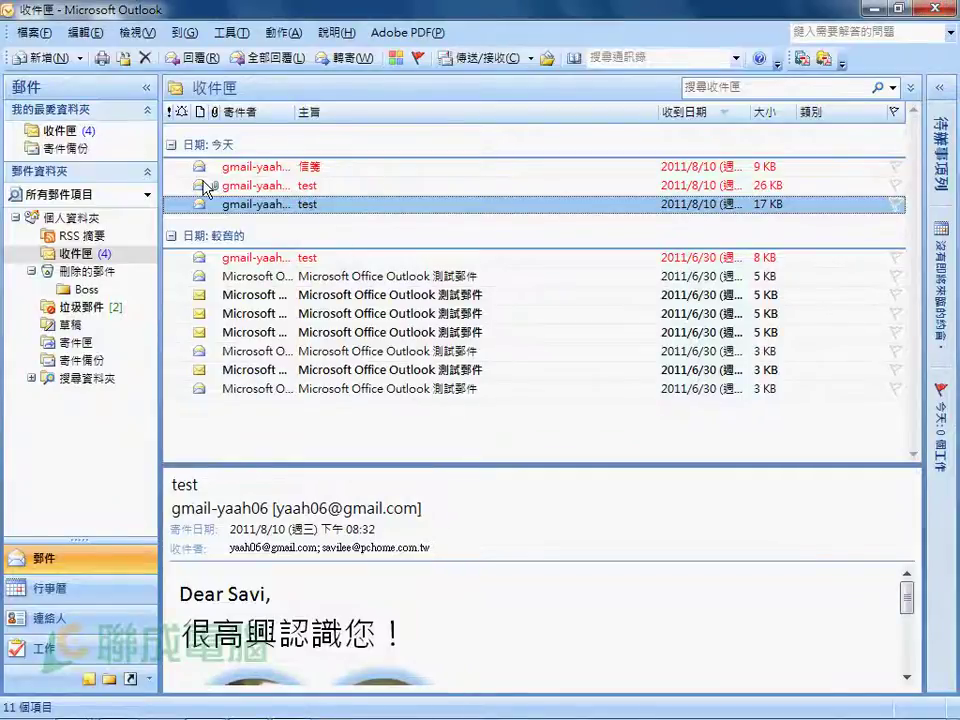
Check that a reply to the 信箋 mail has no signature, close it, then open Tools
{"action": "double_click", "coordinate": [323, 172]}
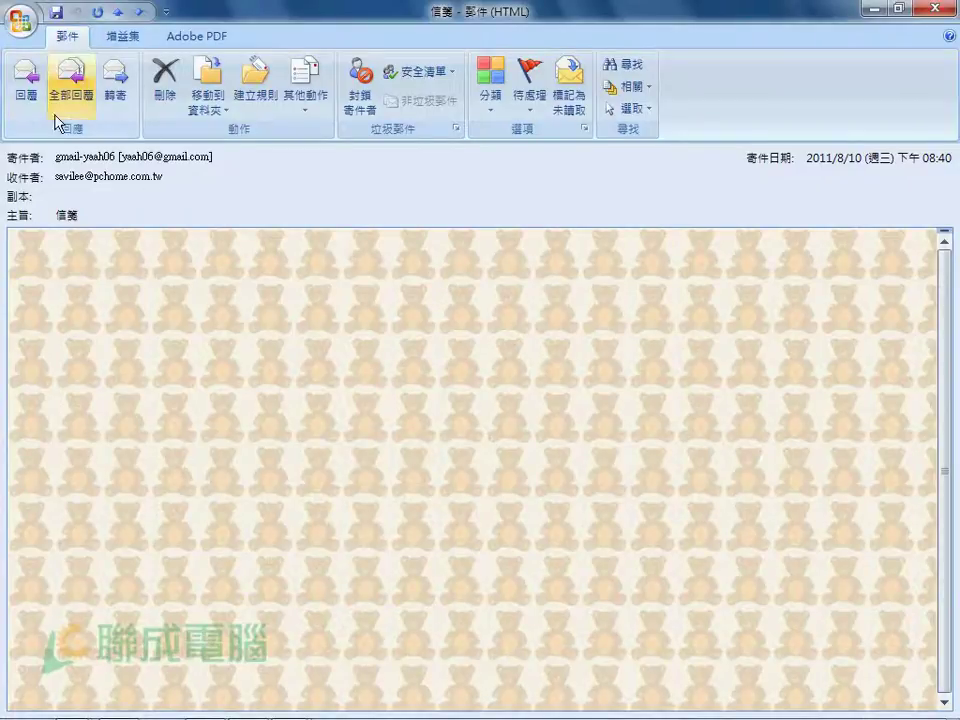
{"action": "left_click", "coordinate": [26, 85]}
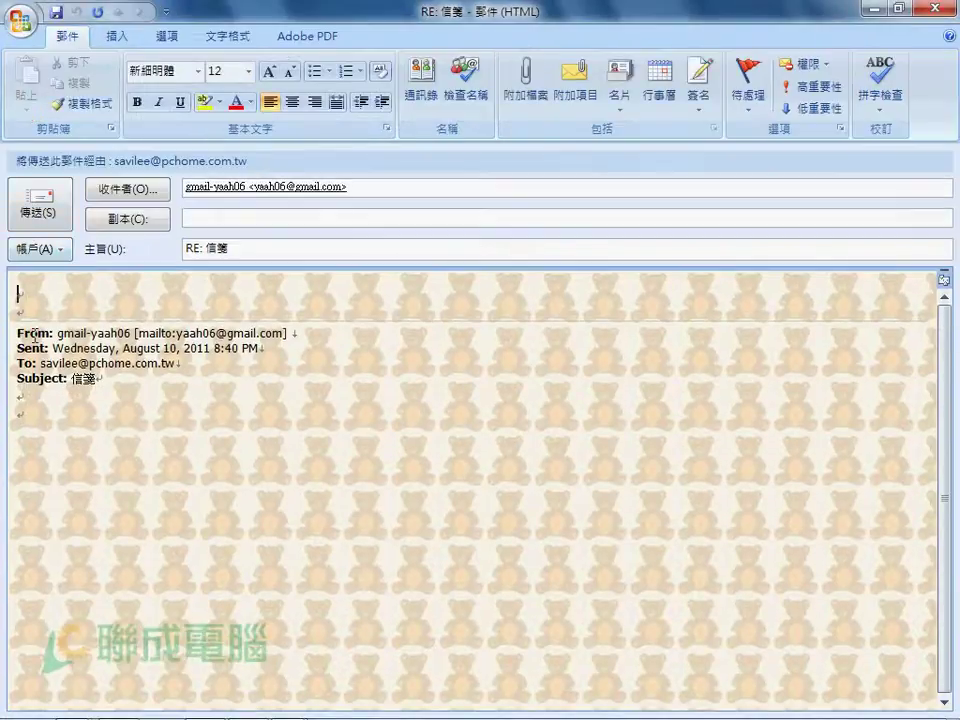
{"action": "left_click", "coordinate": [935, 8]}
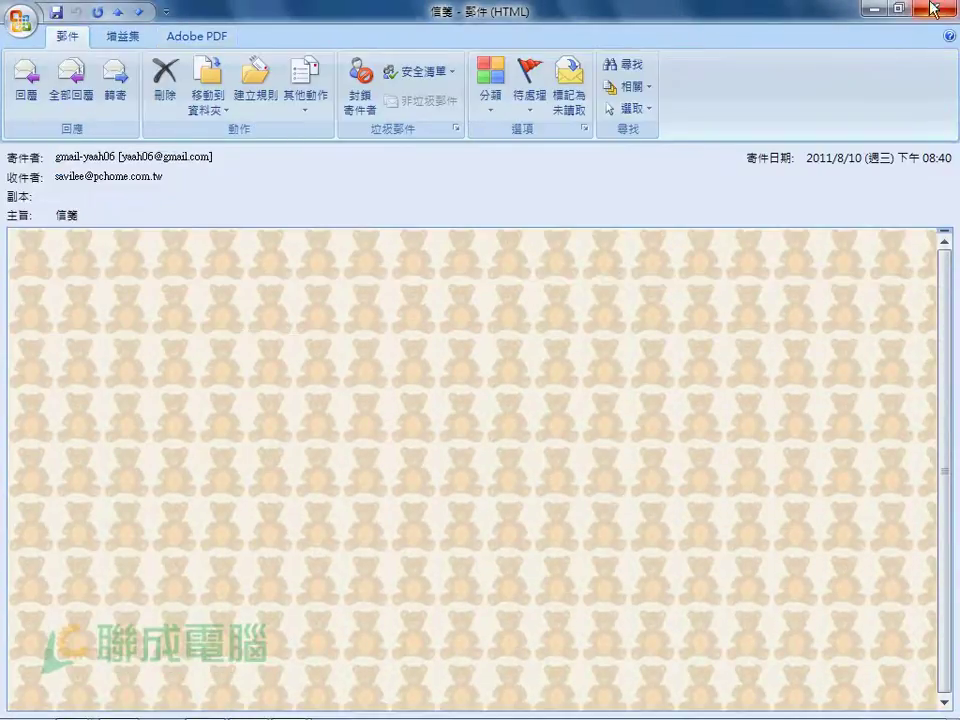
{"action": "key", "text": "Escape"}
{"action": "left_click", "coordinate": [229, 28]}
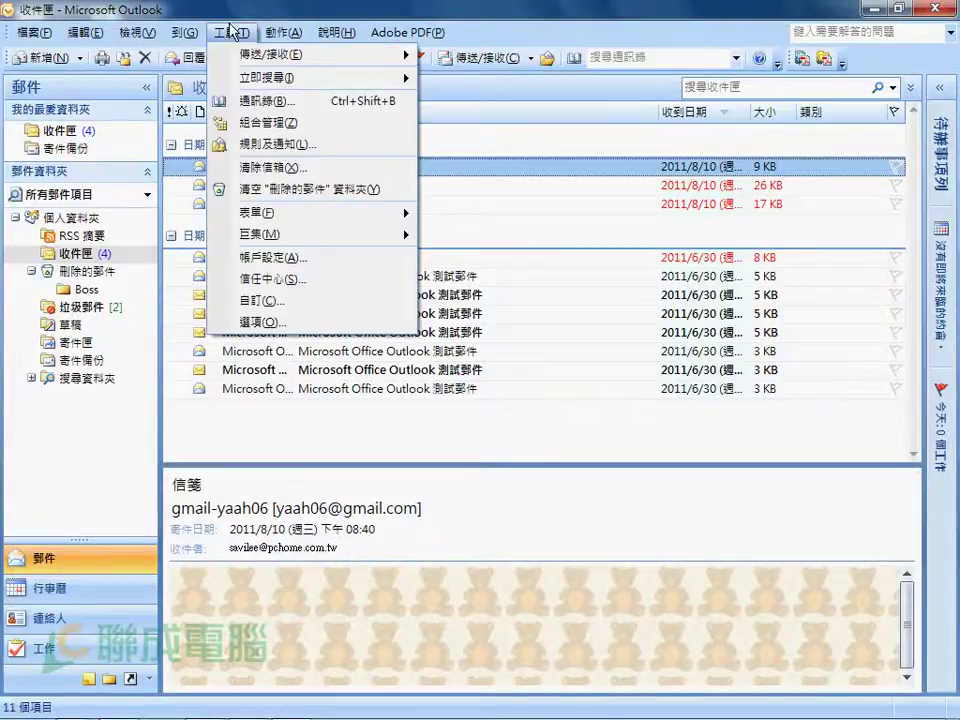
In Signatures, choose the second account and set savi for new messages and replies/forwards
{"action": "left_click", "coordinate": [272, 323]}
{"action": "left_click", "coordinate": [420, 170]}
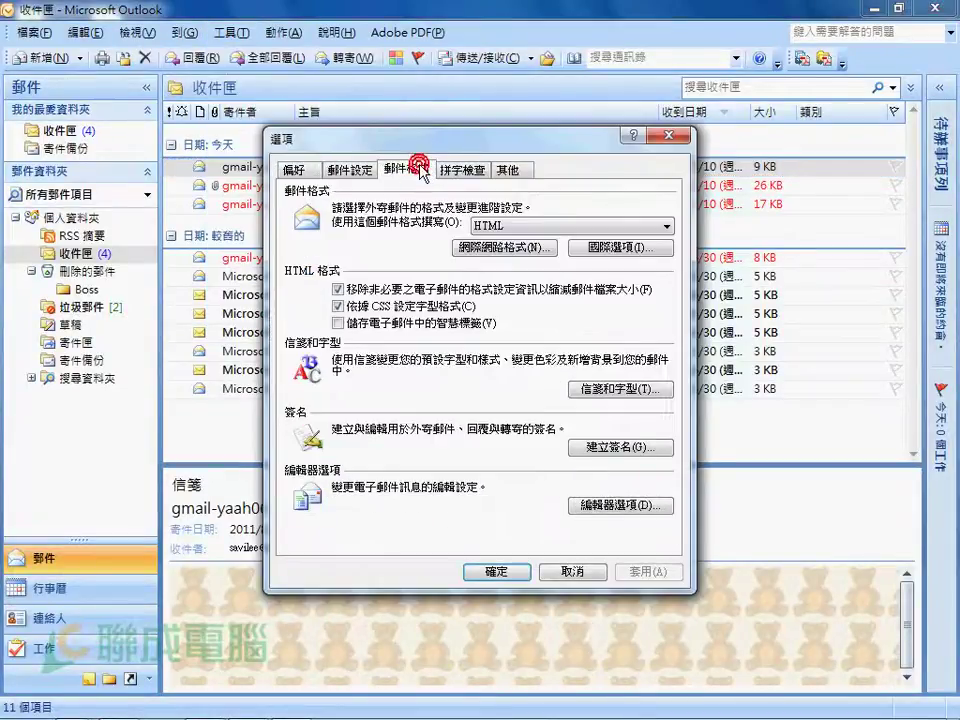
{"action": "left_click", "coordinate": [620, 447]}
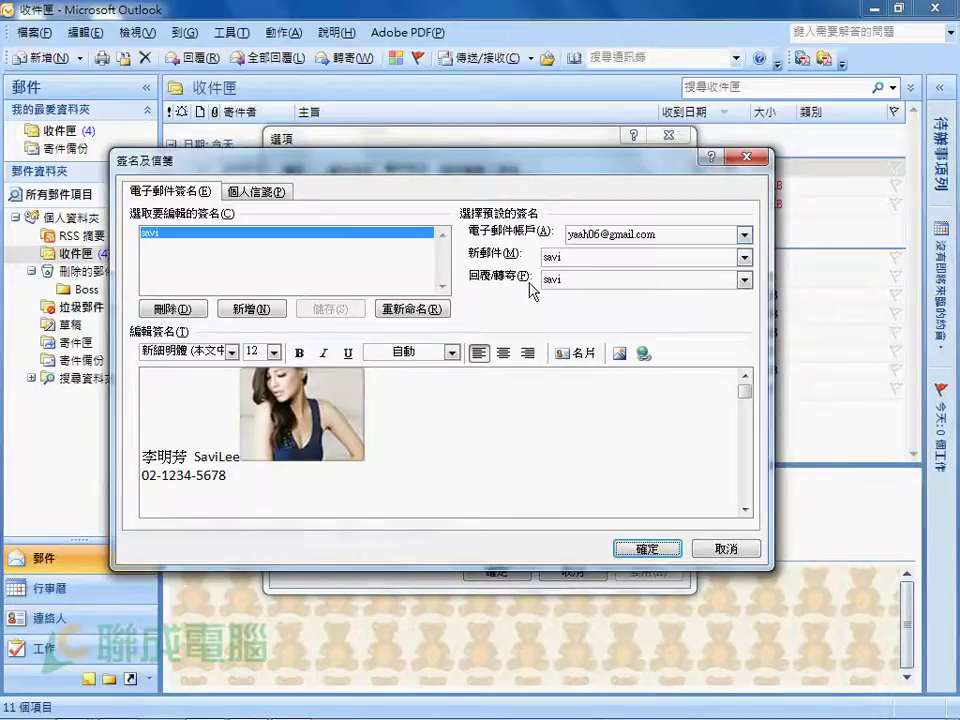
{"action": "left_click", "coordinate": [744, 234]}
{"action": "left_click", "coordinate": [627, 264]}
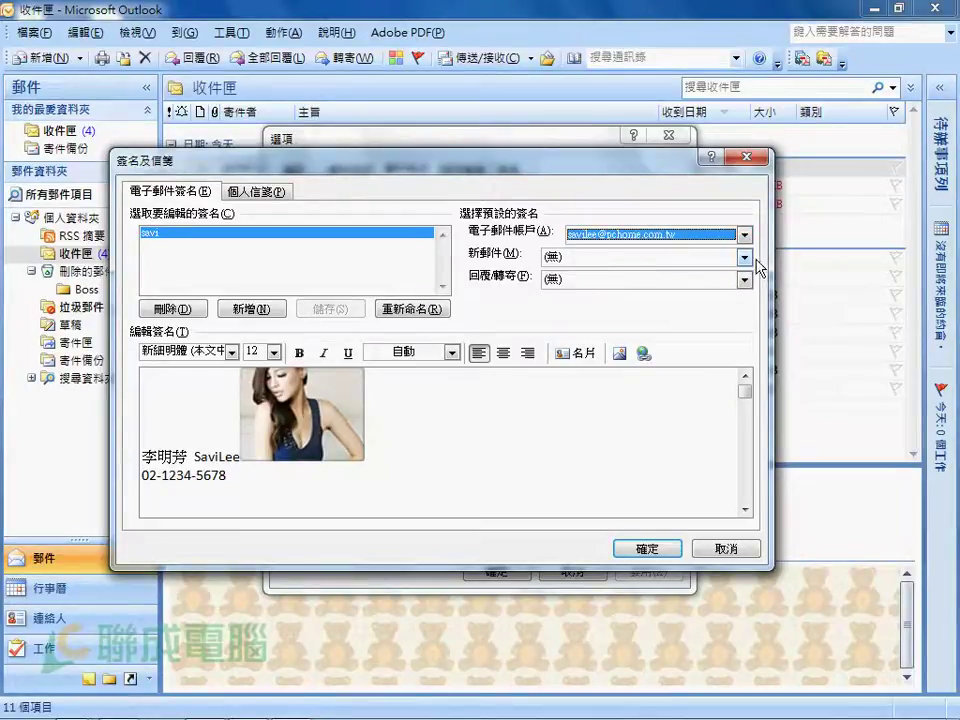
{"action": "left_click", "coordinate": [744, 257]}
{"action": "left_click", "coordinate": [636, 285]}
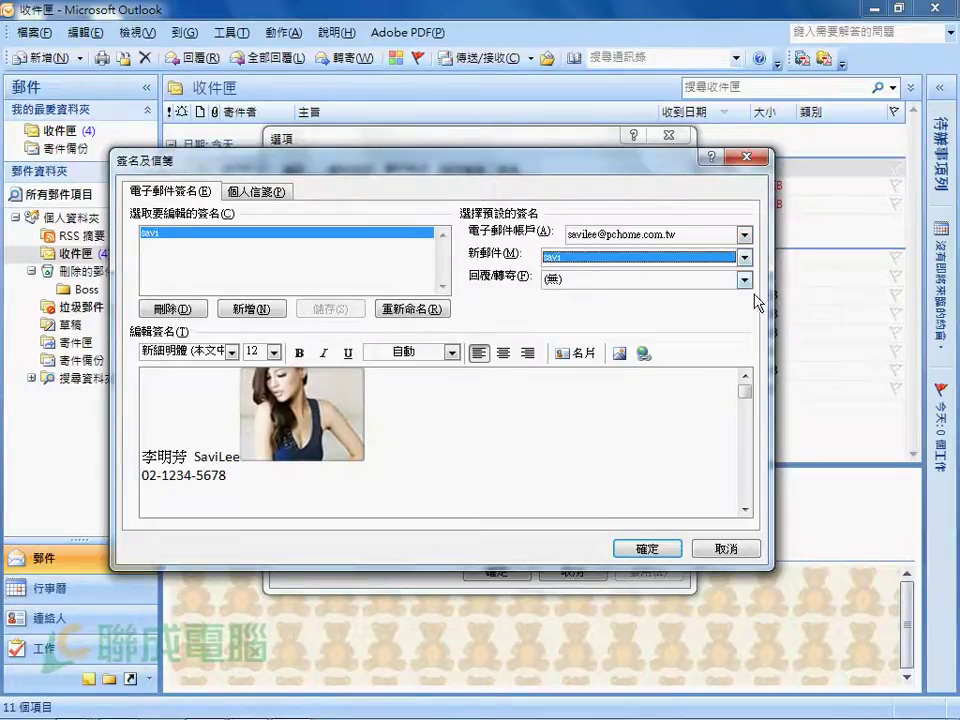
{"action": "left_click", "coordinate": [744, 280]}
{"action": "left_click", "coordinate": [622, 307]}
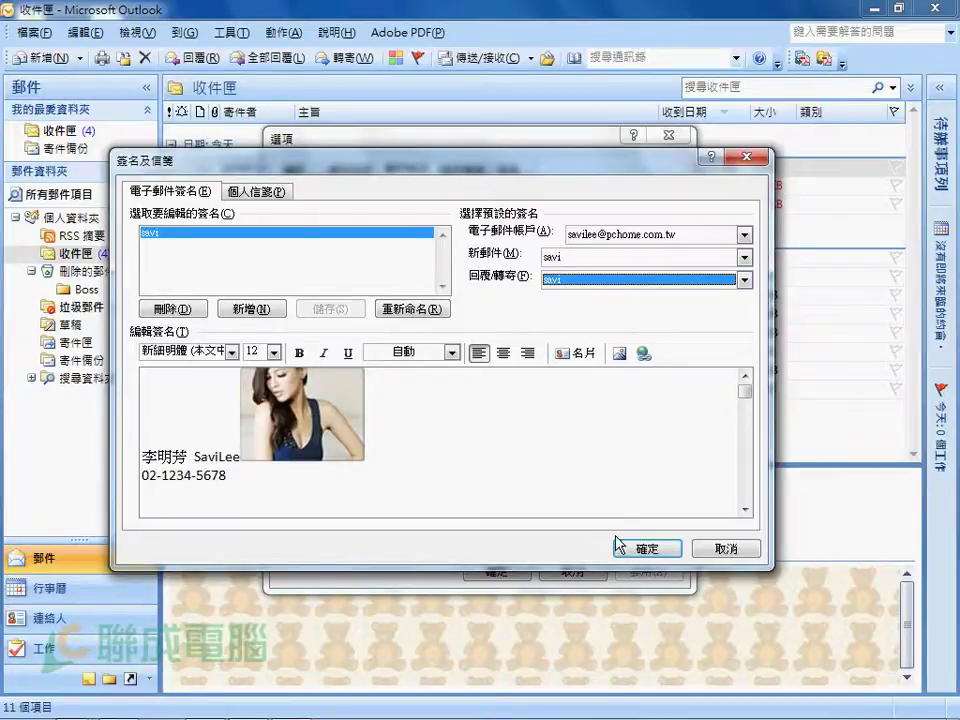
{"action": "left_click", "coordinate": [622, 551]}
{"action": "left_click", "coordinate": [516, 566]}
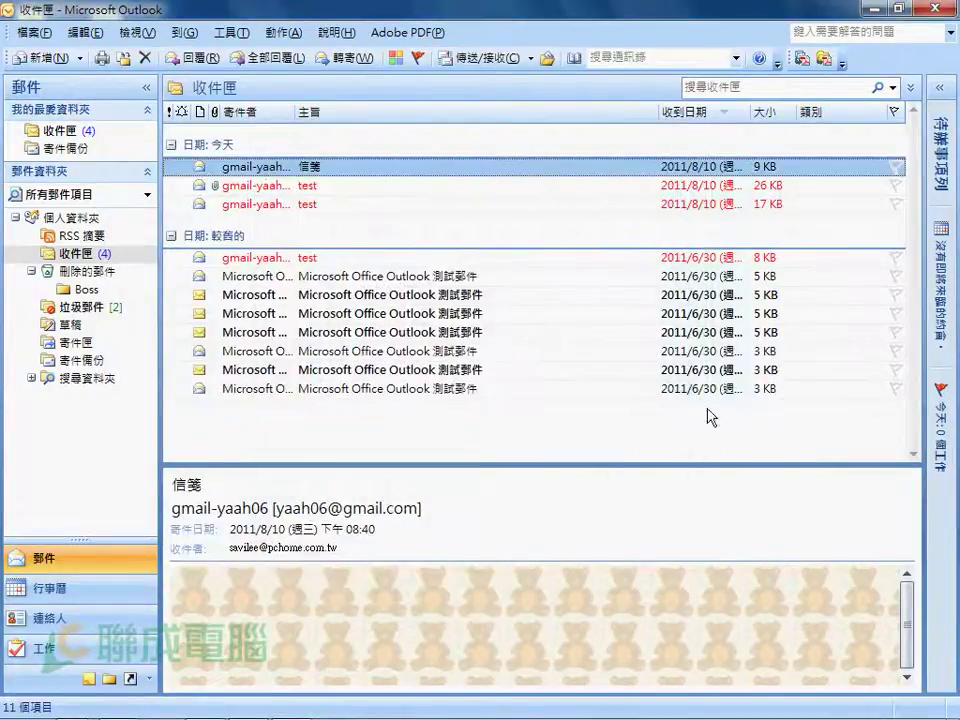
{"action": "double_click", "coordinate": [321, 170]}
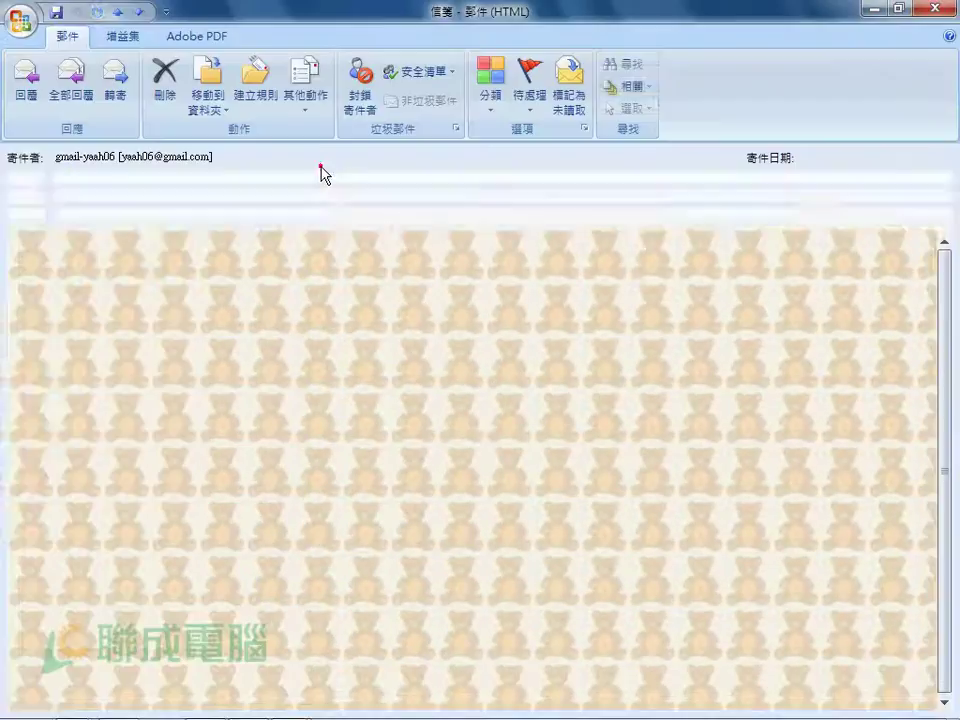
{"action": "left_click", "coordinate": [33, 84]}
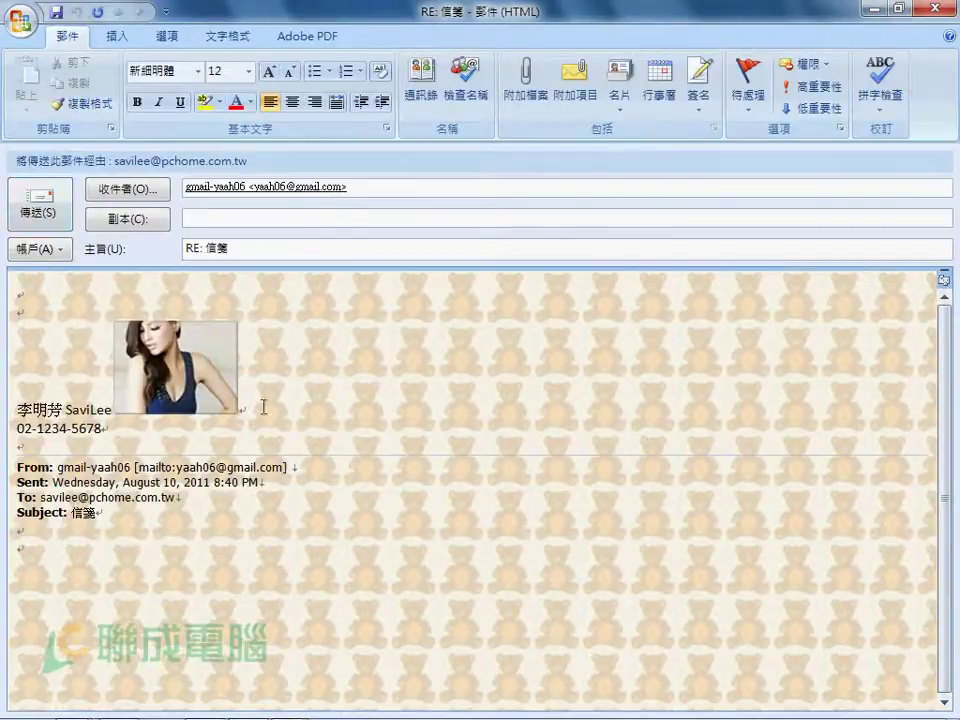
{"action": "left_click", "coordinate": [942, 8]}
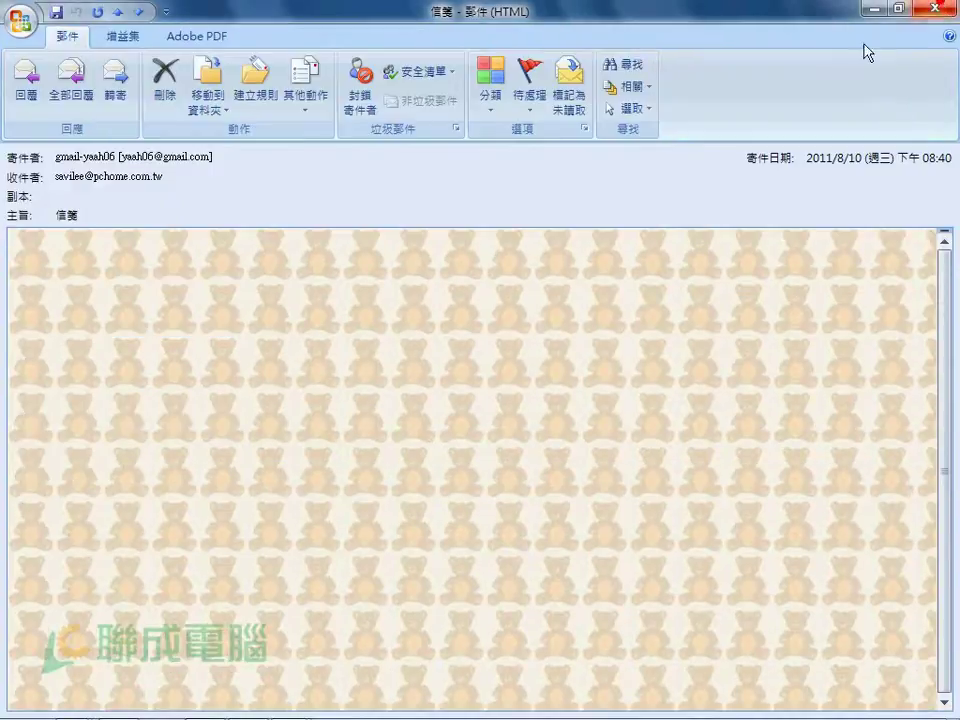
{"action": "left_click", "coordinate": [942, 8]}
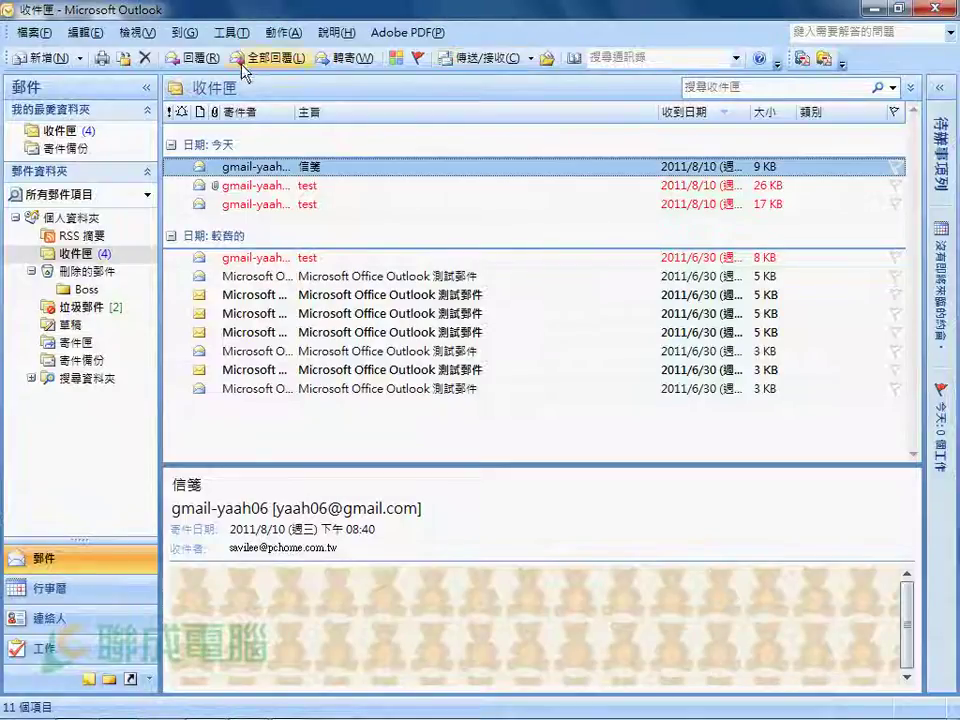